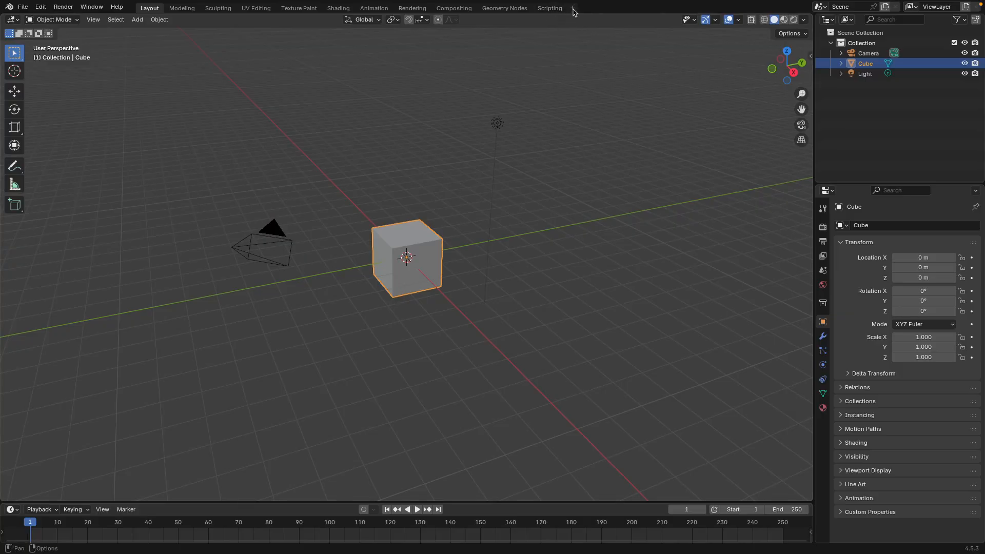
# - Add a VFX Motion Tracking workspace and lower the border between its upper editors and the clip editor
pyautogui.click(573, 9)
pyautogui.moveTo(560, 57)
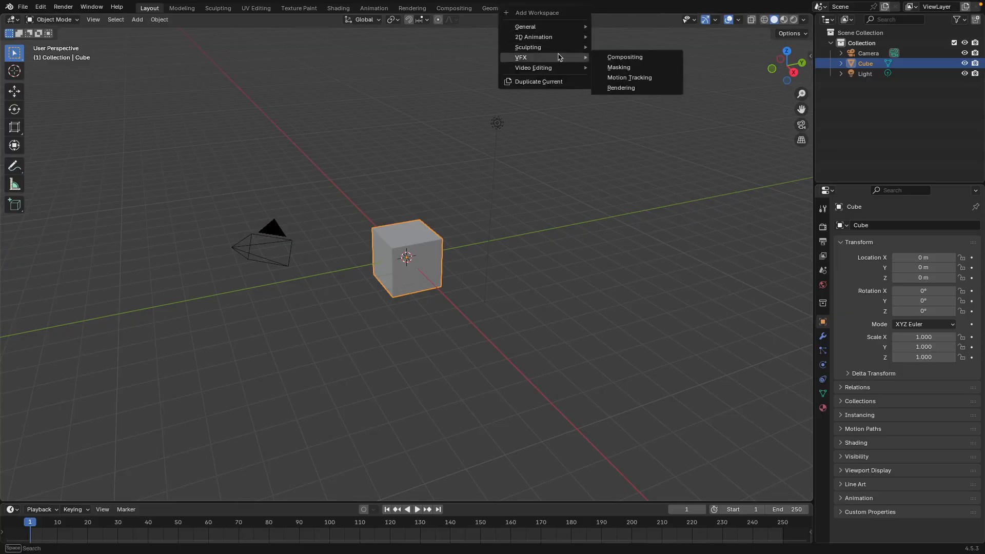
pyautogui.click(623, 78)
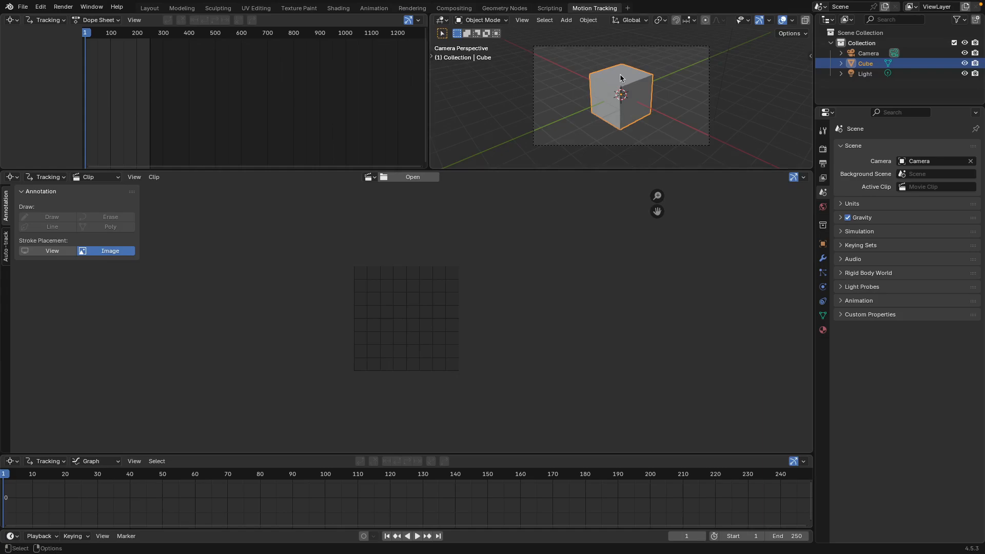
pyautogui.click(419, 176)
pyautogui.click(653, 432)
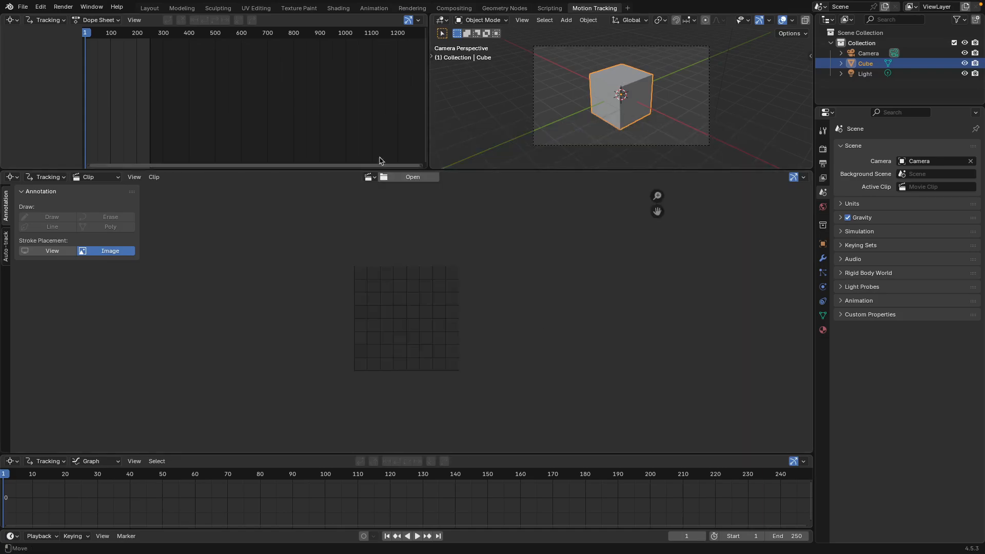
pyautogui.moveTo(381, 170); pyautogui.dragTo(380, 199)
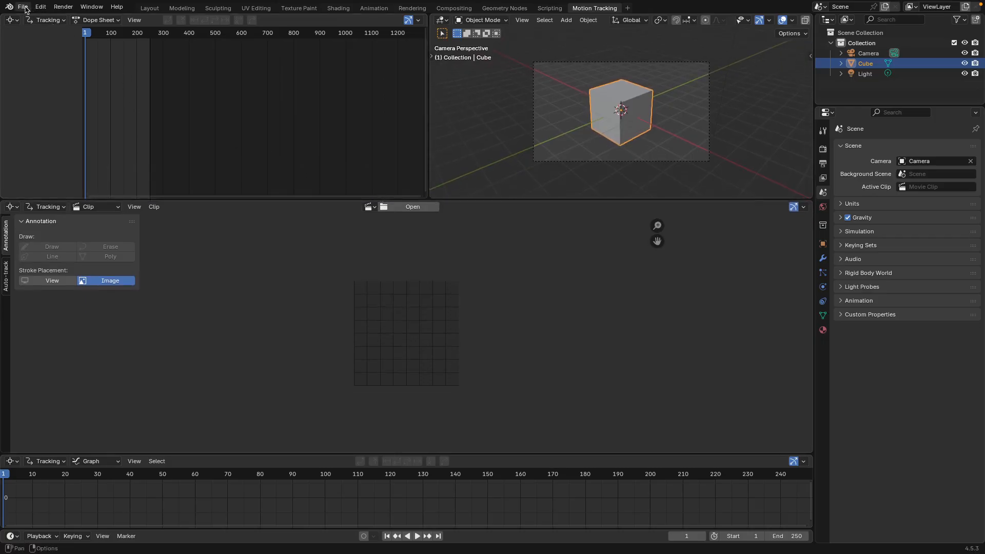
# - Load the image sequence starting at VFX_INTERGRATION_FUNDERMENTAL_DENOISE.1001.exr from the nested BACKPLATE folder as the movie clip
pyautogui.click(413, 207)
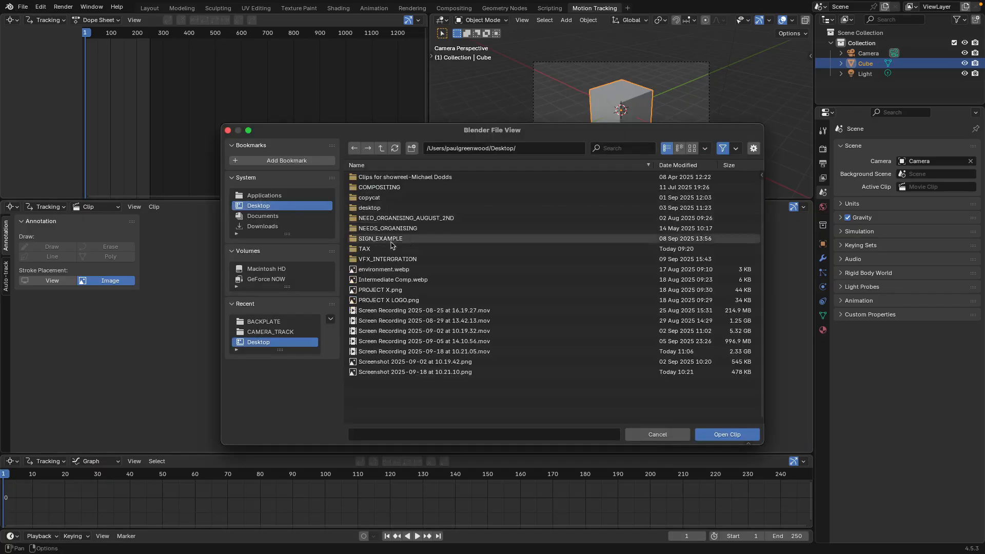
pyautogui.click(392, 260)
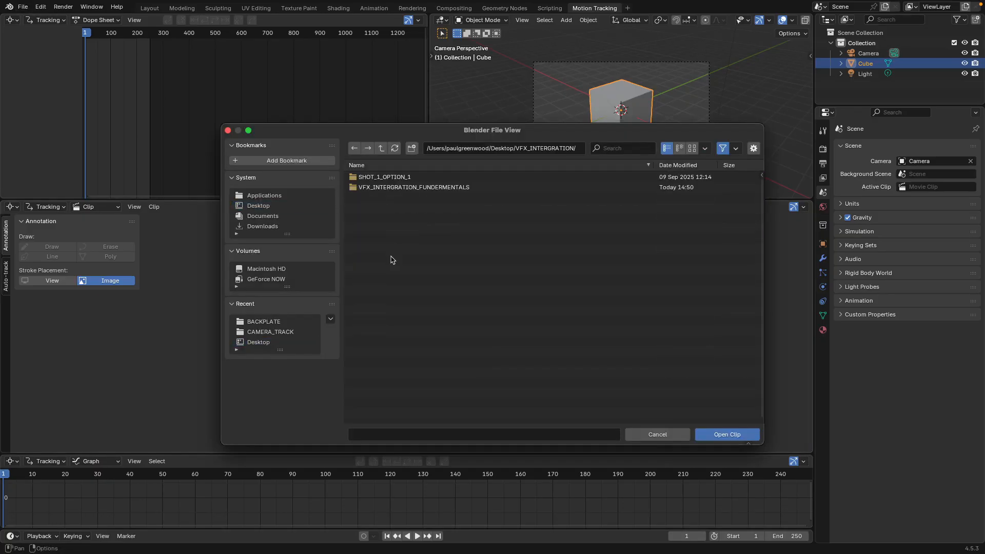
pyautogui.click(386, 188)
pyautogui.click(383, 177)
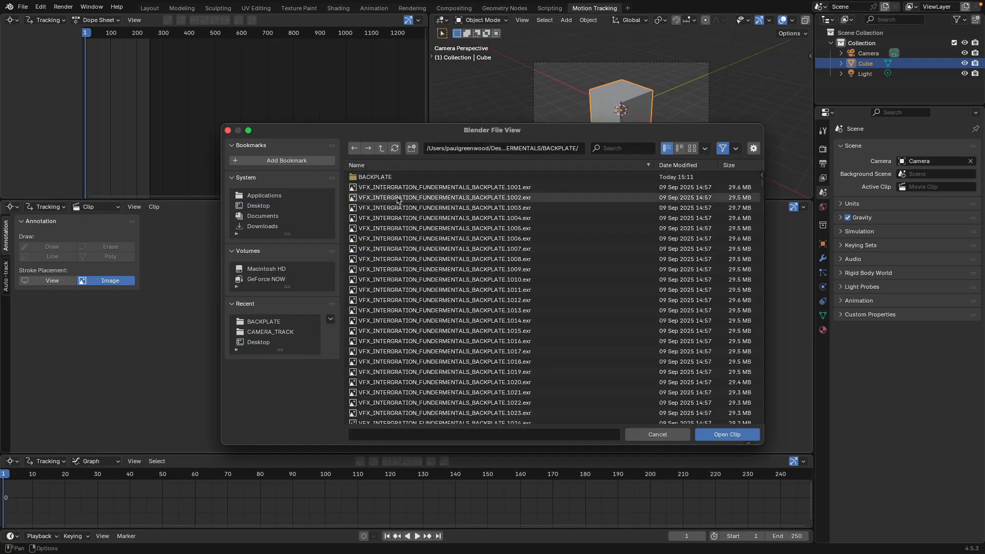
pyautogui.click(390, 177)
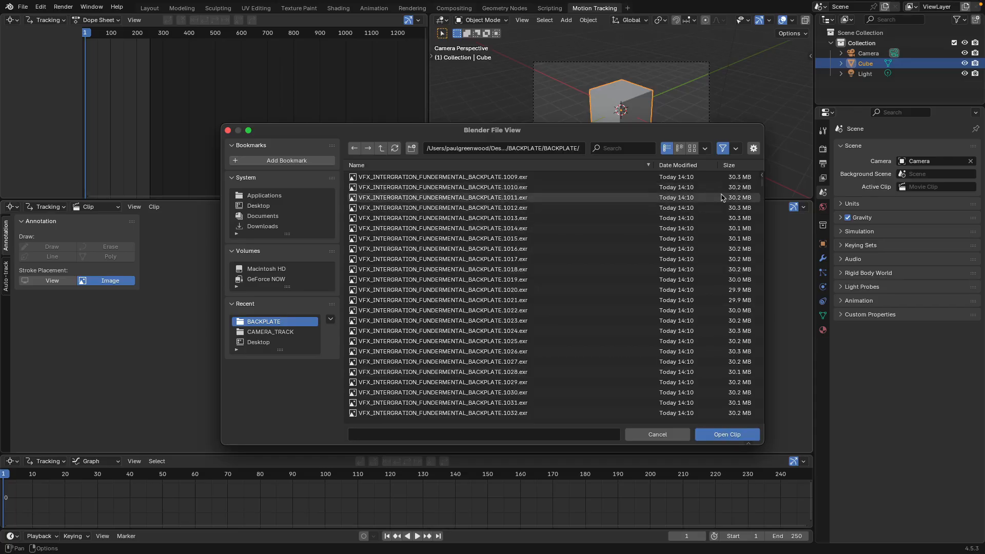
pyautogui.moveTo(764, 182); pyautogui.dragTo(745, 266)
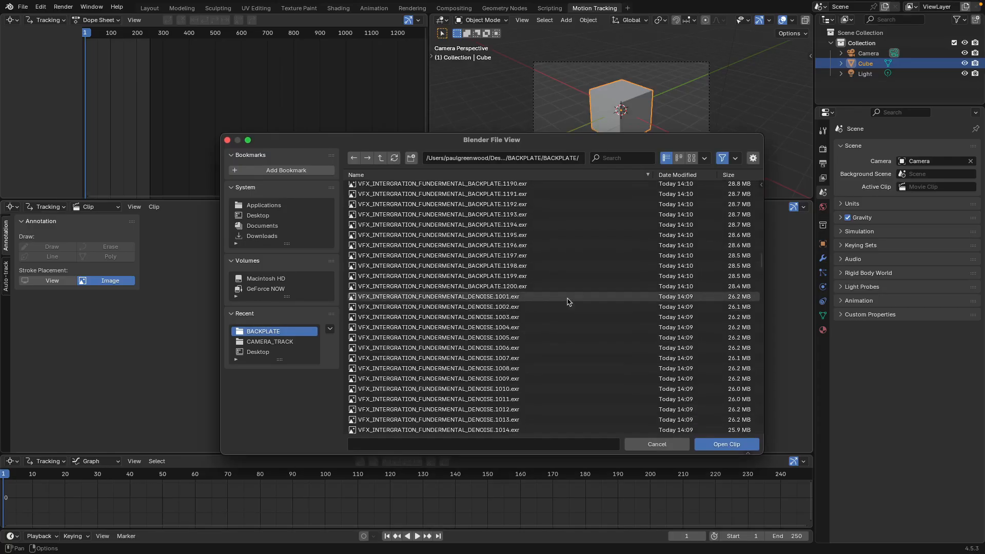
pyautogui.click(569, 296)
pyautogui.click(708, 446)
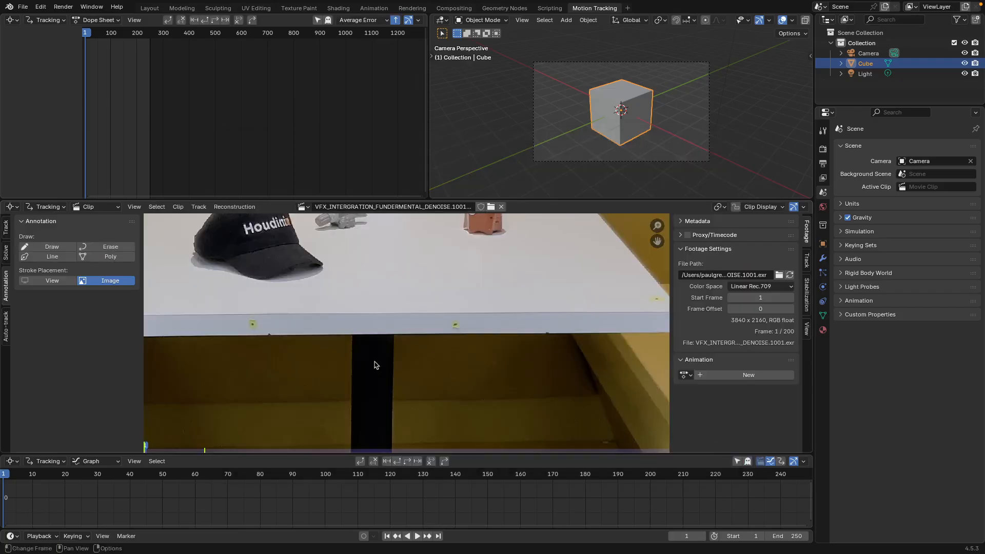
# - Set the footage's color space to ACES2065-1
pyautogui.scroll(-6, 342, 332)
pyautogui.scroll(-2, 446, 335)
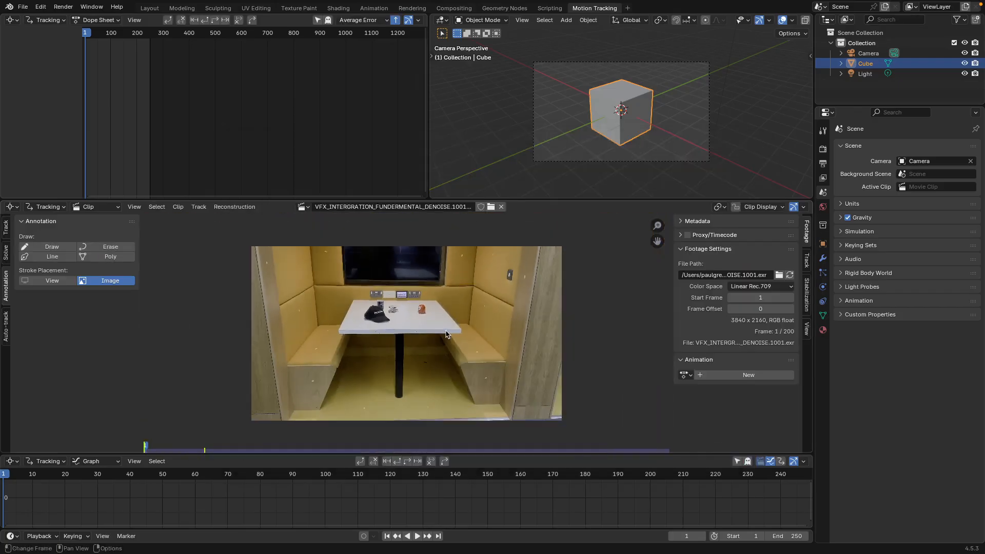
pyautogui.scroll(1, 446, 335)
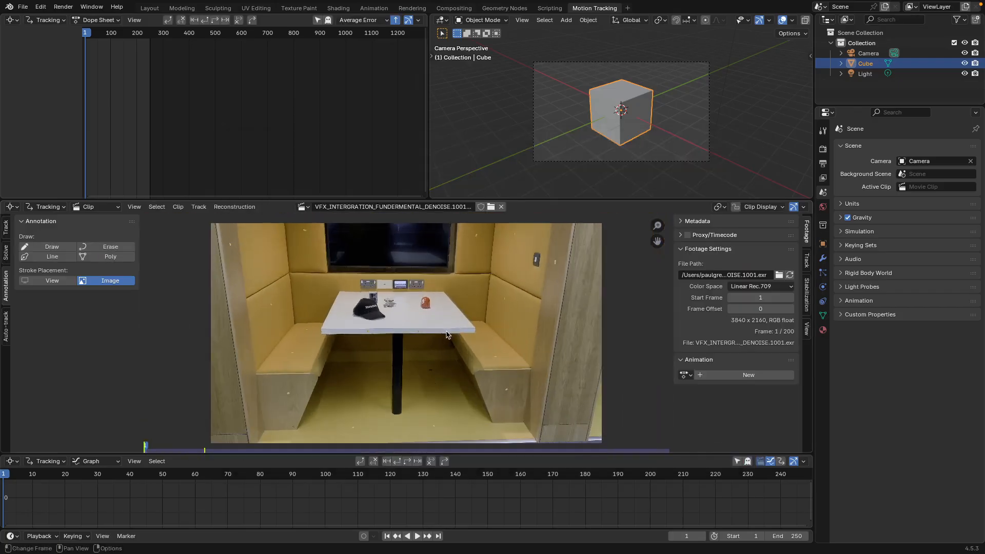
pyautogui.click(765, 291)
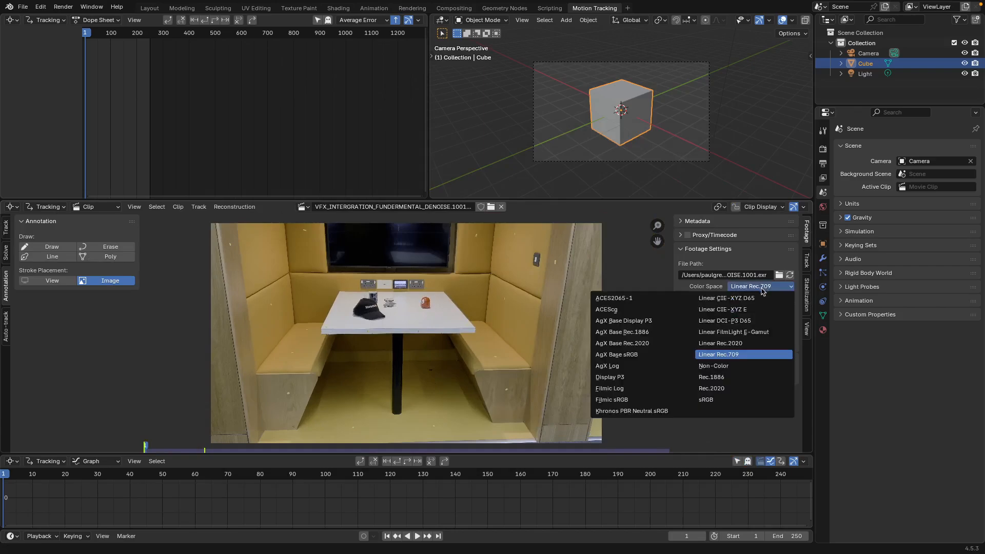
pyautogui.click(627, 300)
pyautogui.scroll(-1, 436, 318)
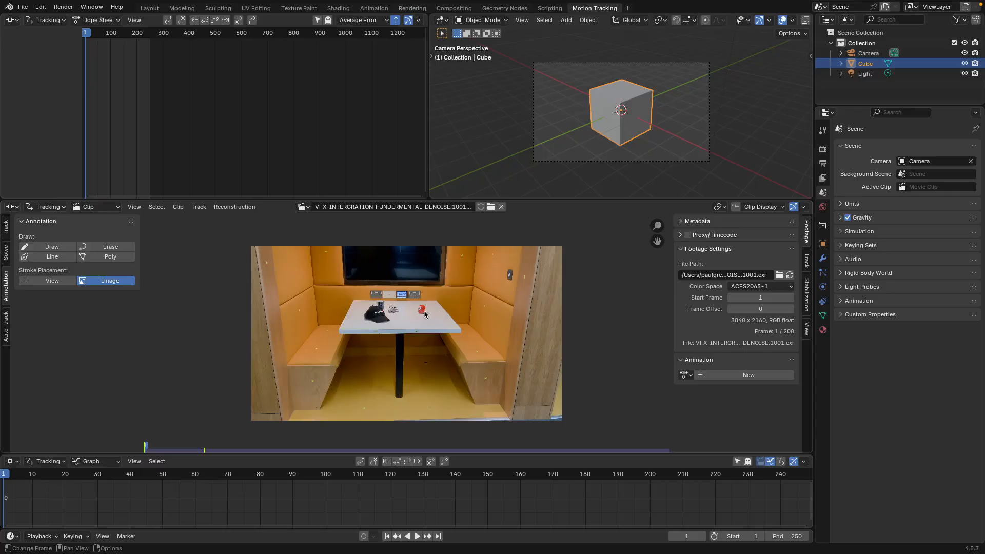
pyautogui.scroll(1, 425, 314)
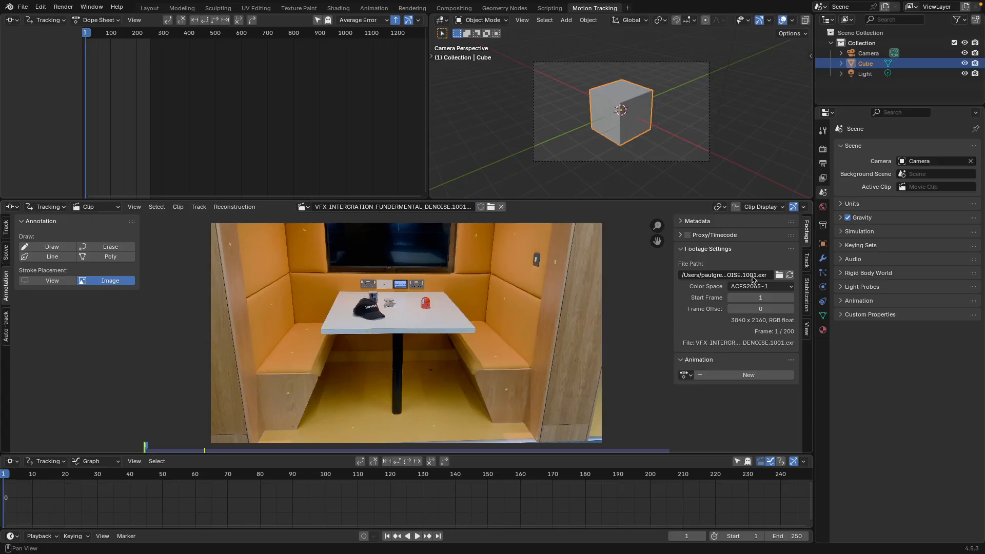
# - Set the clip's start frame to 1001 and the scene's frame range to 1001 through 1200
pyautogui.click(754, 298)
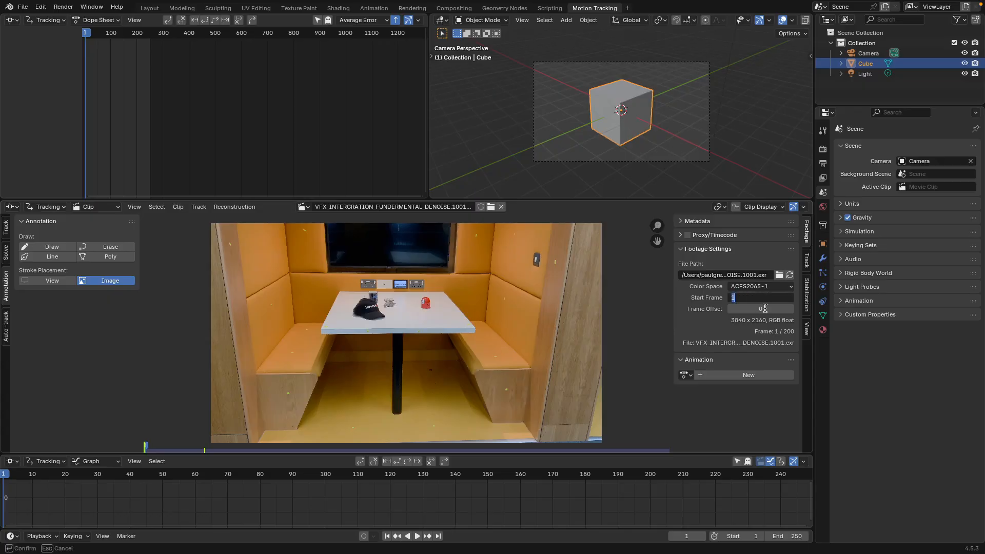
pyautogui.press('Return')
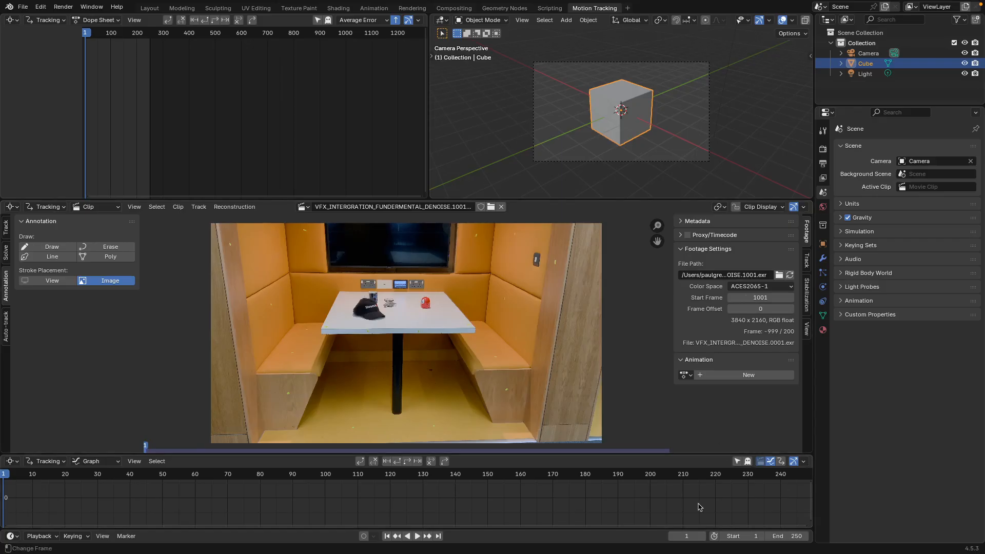
pyautogui.click(750, 537)
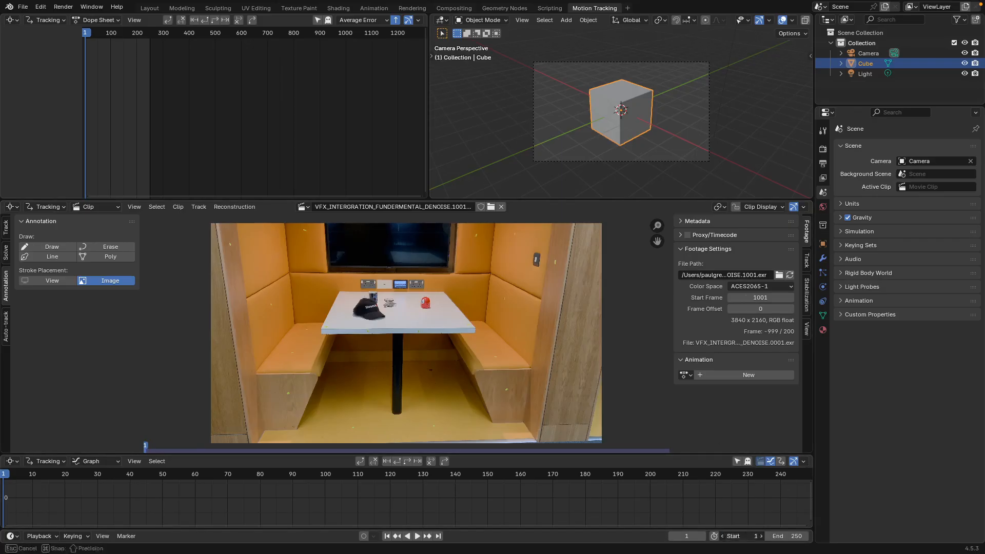
pyautogui.write('1001')
pyautogui.press('Return')
pyautogui.click(795, 537)
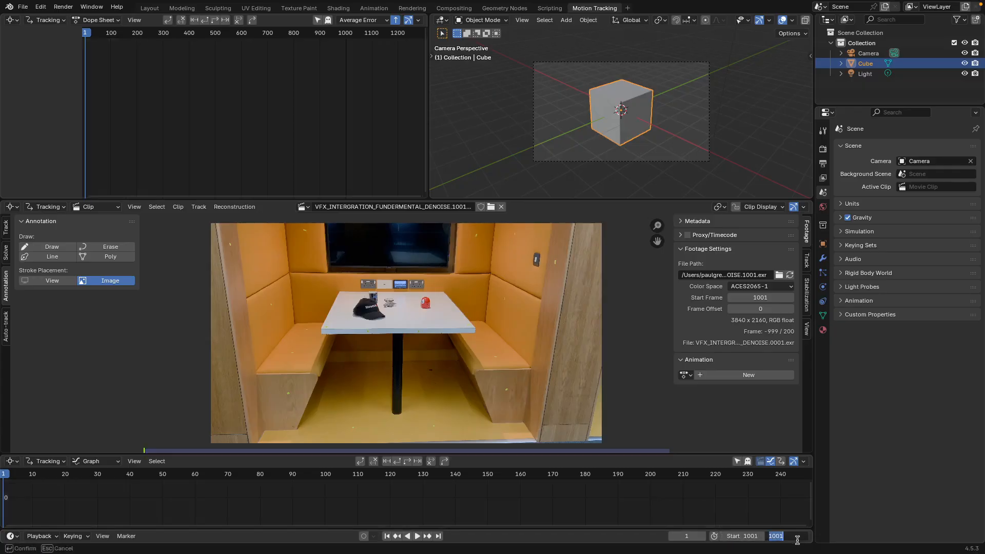
pyautogui.write('12')
pyautogui.press('Return')
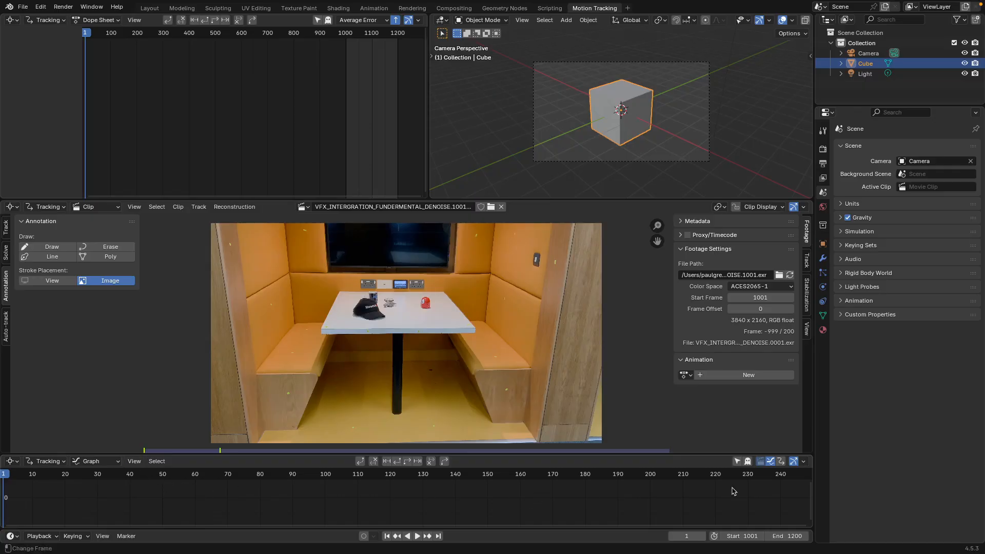
# - Frame the whole clip range in the tracking graph and enable Sync Visible Range for the graph and dope sheet
pyautogui.click(134, 460)
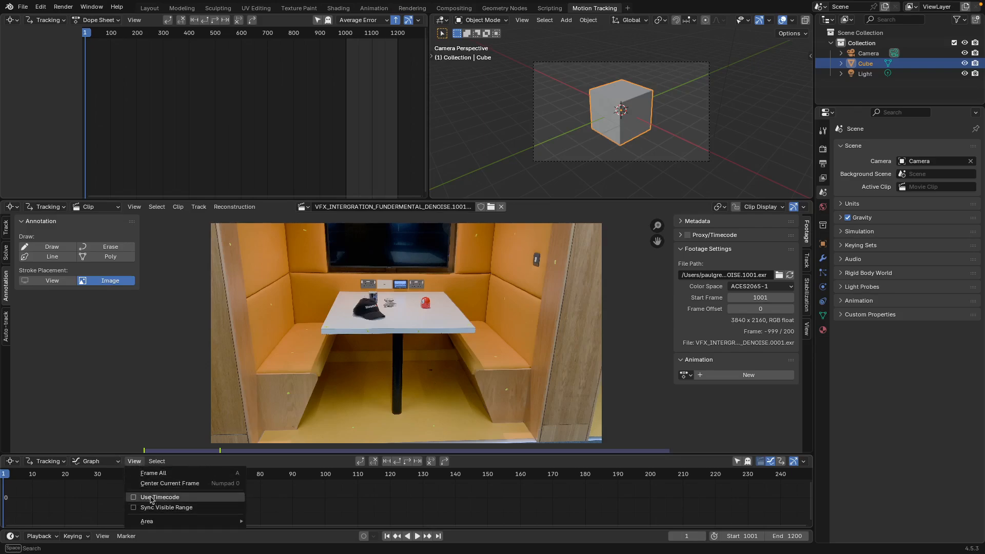
pyautogui.click(140, 473)
pyautogui.click(135, 462)
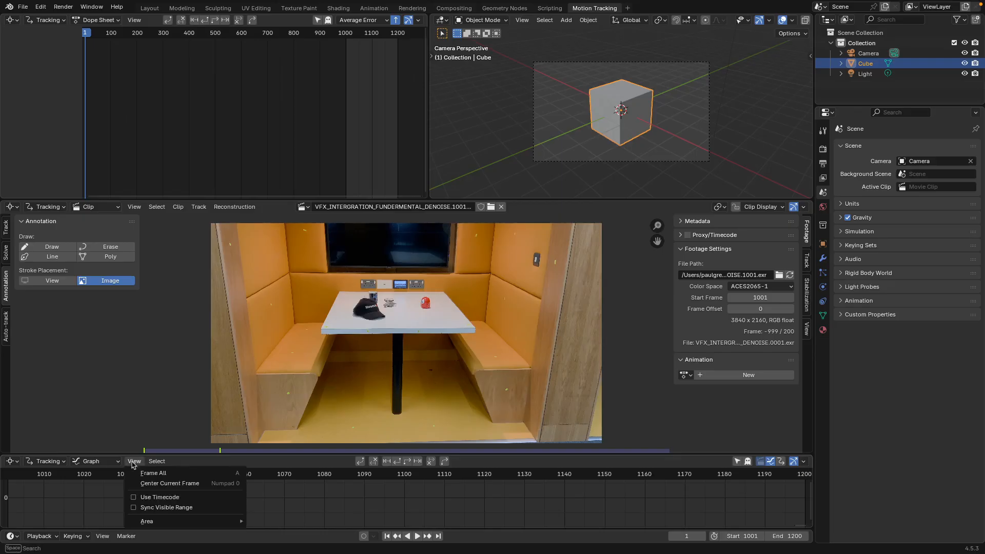
pyautogui.click(157, 508)
pyautogui.click(134, 461)
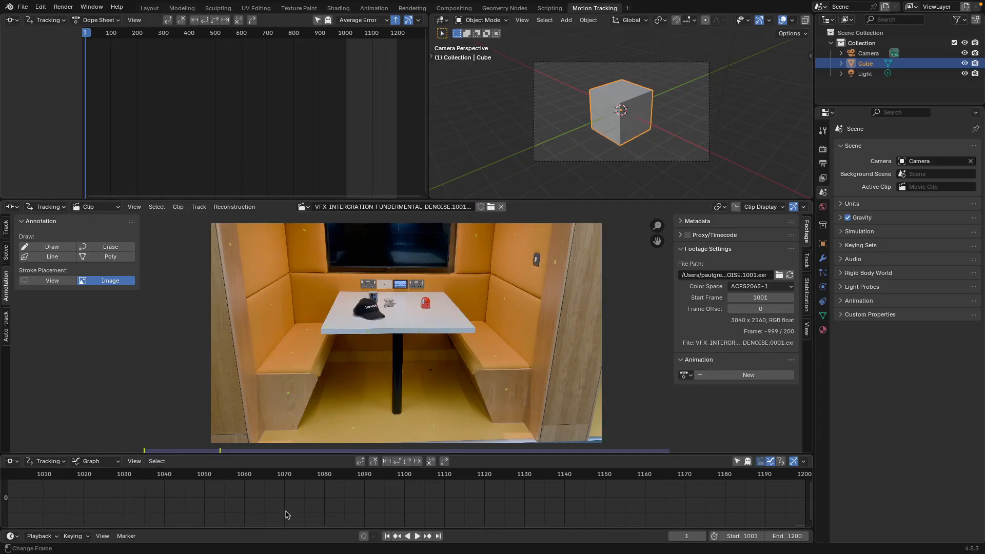
pyautogui.scroll(-2, 286, 514)
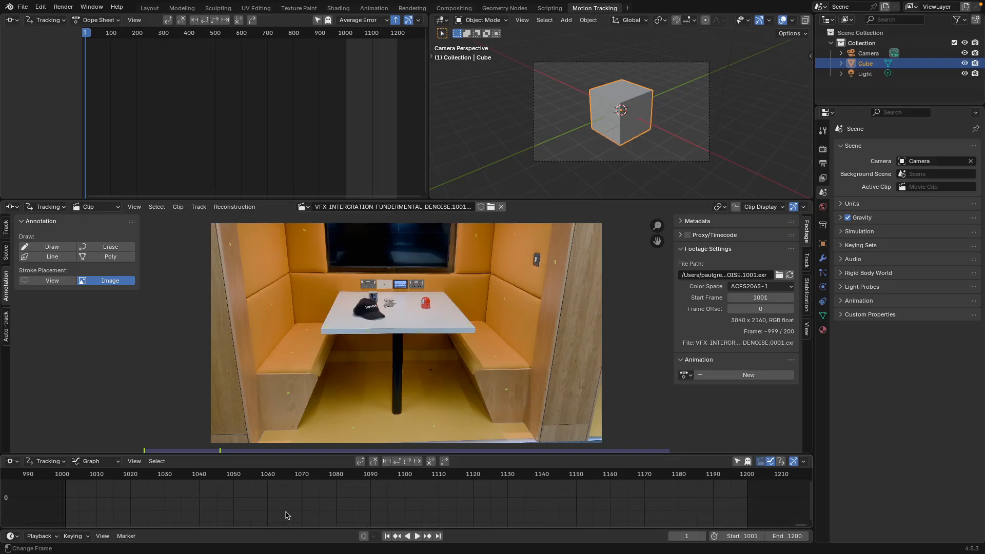
pyautogui.scroll(-2, 286, 514)
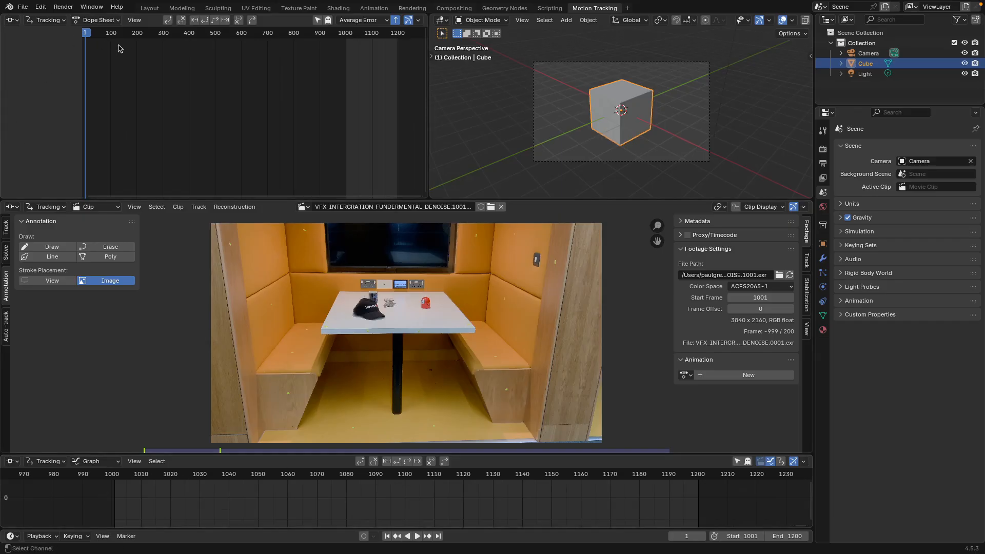
pyautogui.click(134, 20)
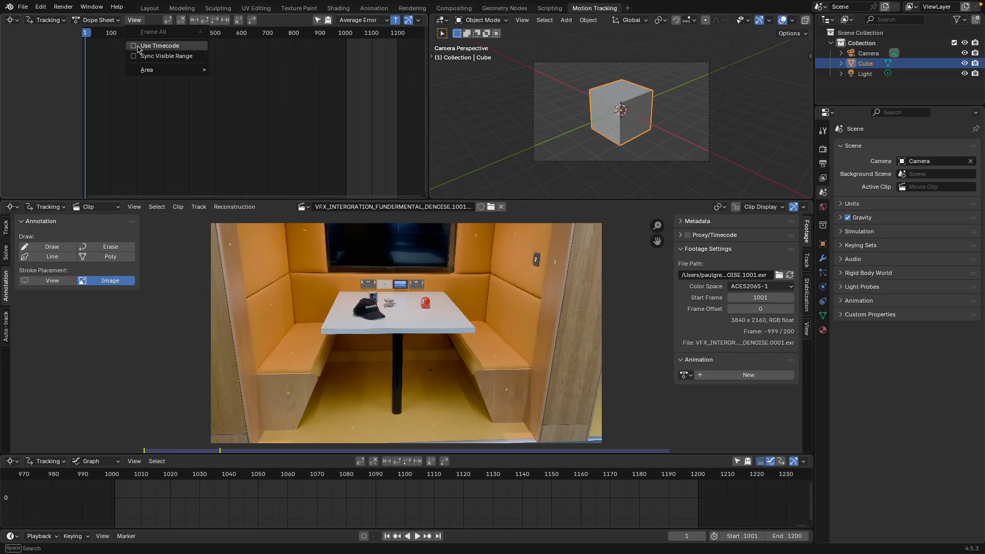
pyautogui.click(136, 56)
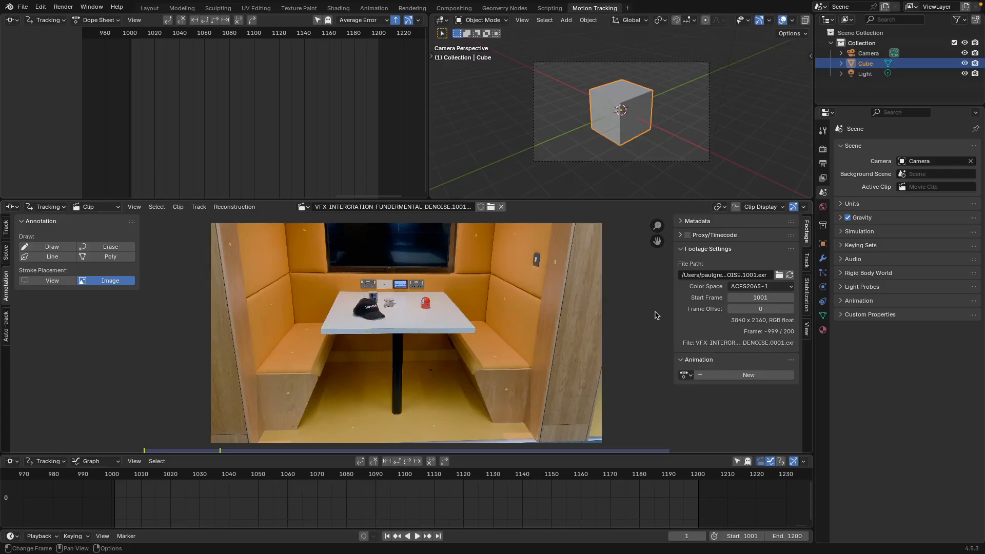
# - Set the tracking camera's lens distortion model to Nuke
pyautogui.click(807, 327)
pyautogui.click(808, 271)
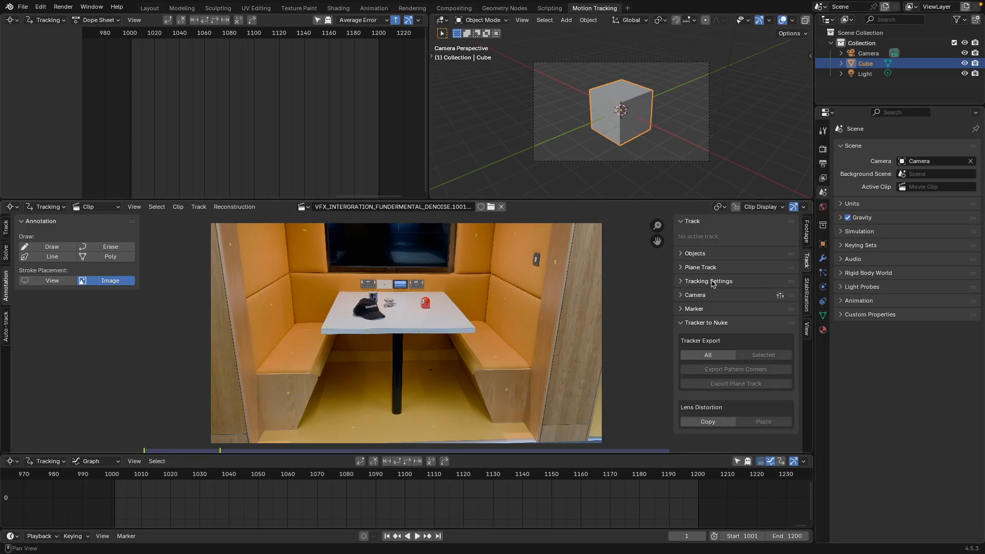
pyautogui.click(690, 292)
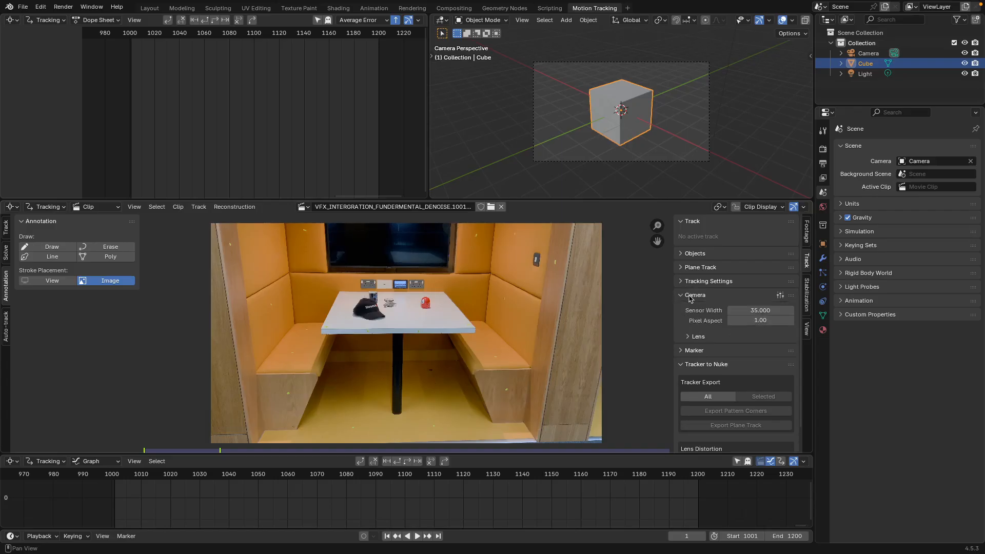
pyautogui.click(700, 341)
pyautogui.scroll(-2, 703, 344)
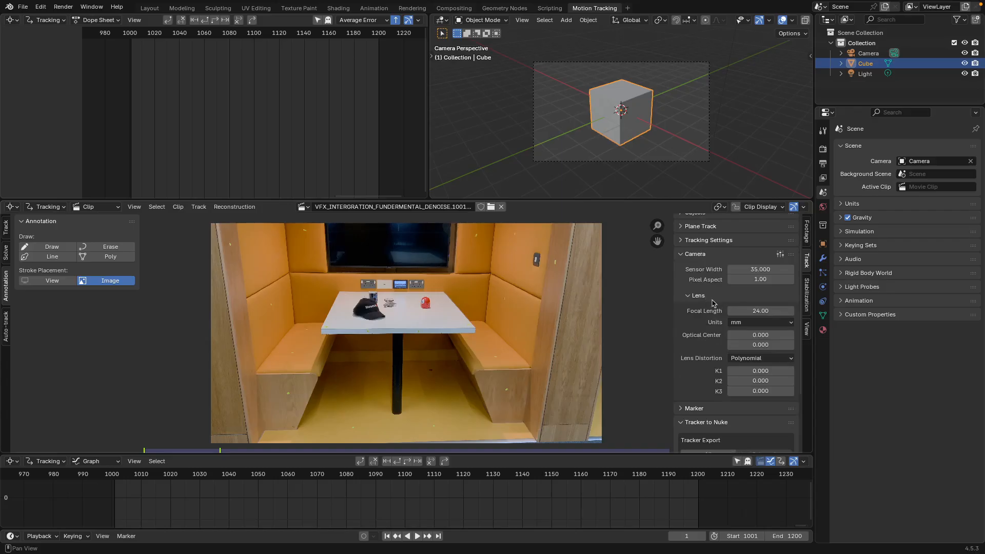
pyautogui.click(742, 361)
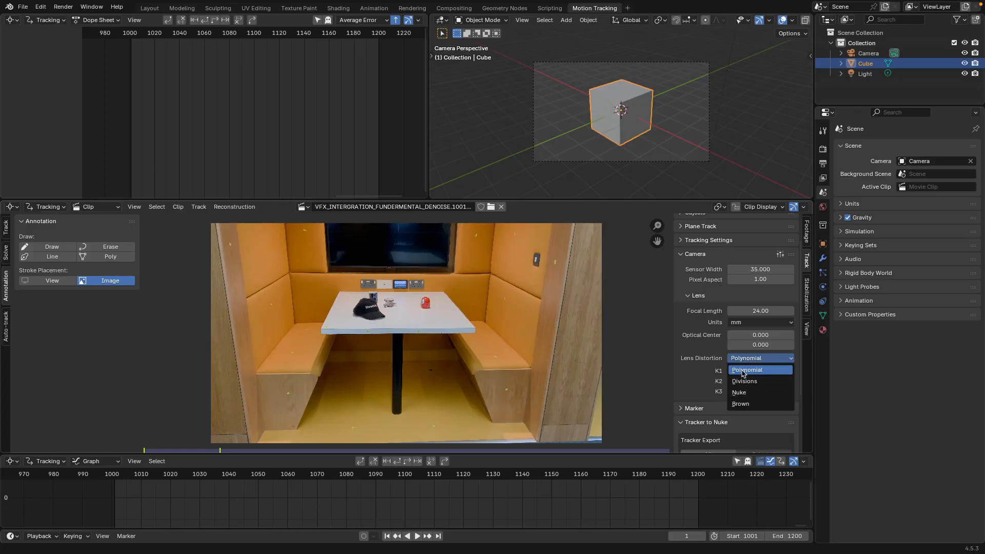
pyautogui.click(747, 394)
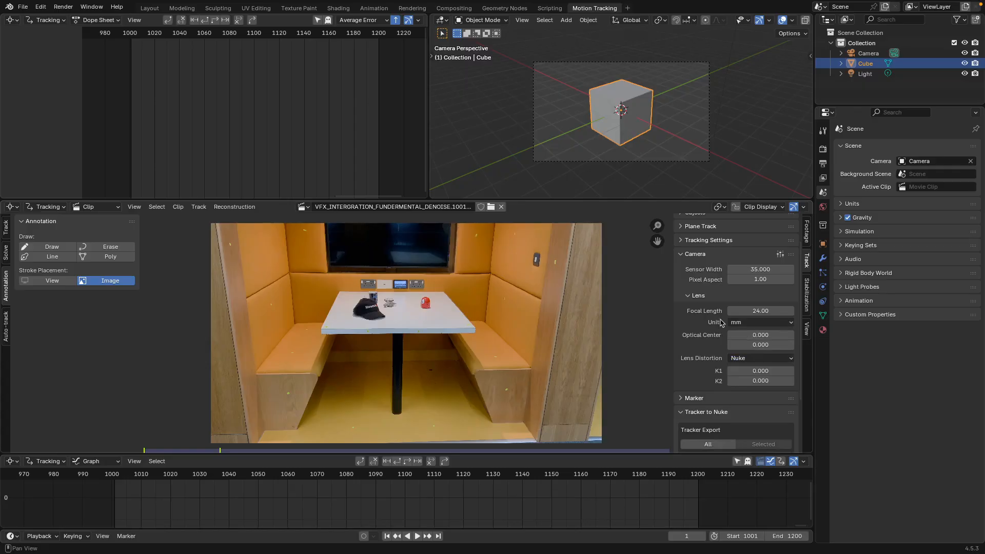
# - Set the tracking camera's focal length to 28 mm
pyautogui.click(764, 311)
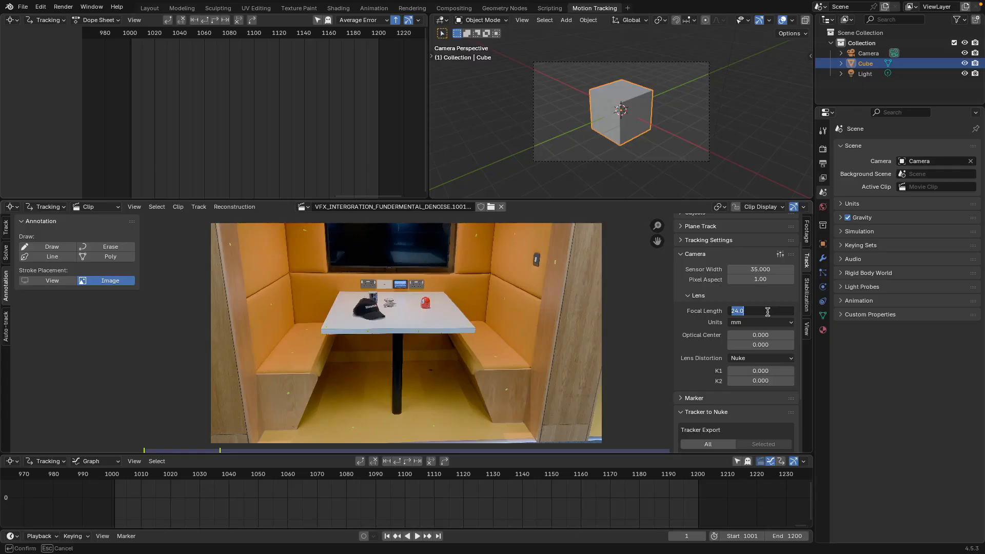
pyautogui.write('28')
pyautogui.press('Return')
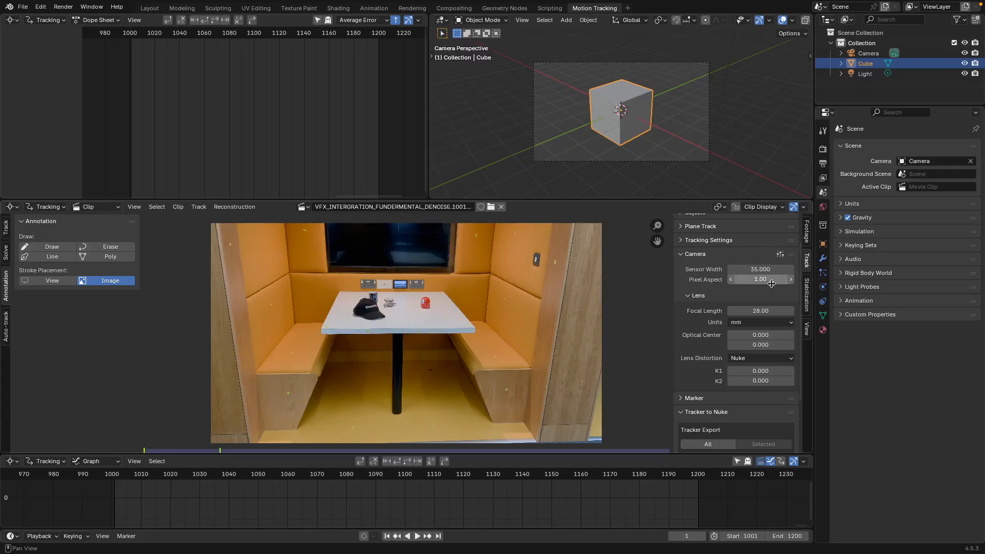
# - Apply the Blackmagic Pocket 4K sensor preset to the tracking camera
pyautogui.click(780, 255)
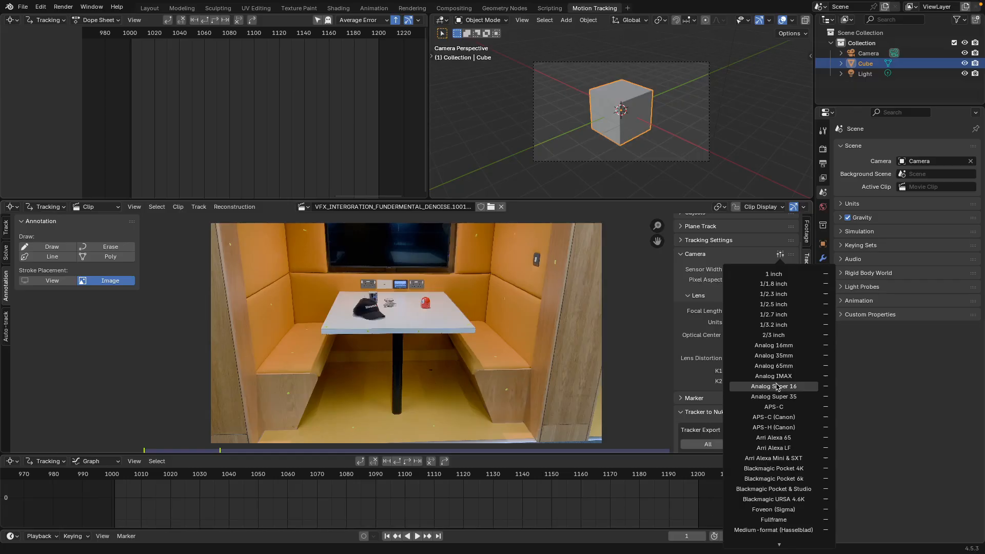
pyautogui.click(792, 470)
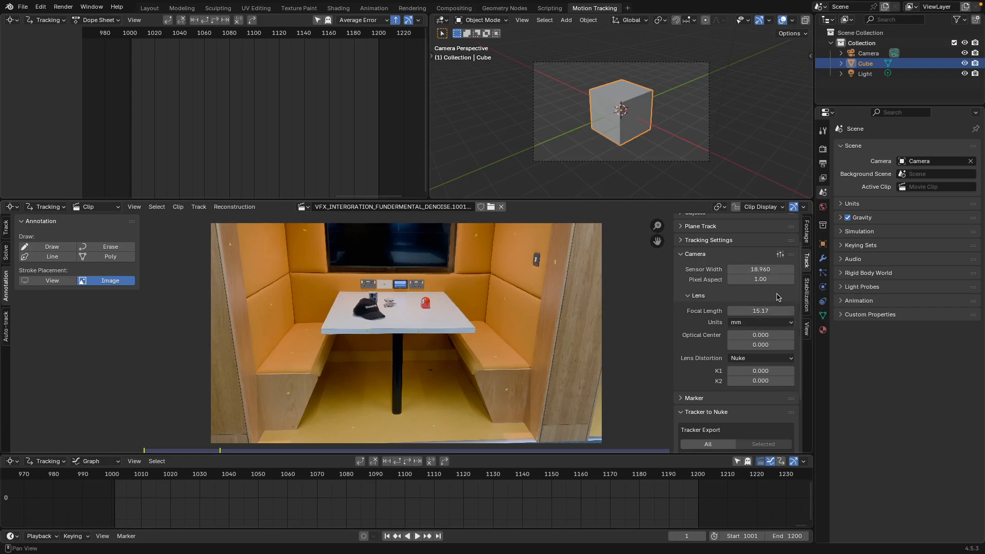
# - Examine the tracking markers and objects on the table, seats and walls in the backplate footage
pyautogui.scroll(-1, 377, 319)
pyautogui.scroll(1, 378, 320)
pyautogui.scroll(2, 405, 340)
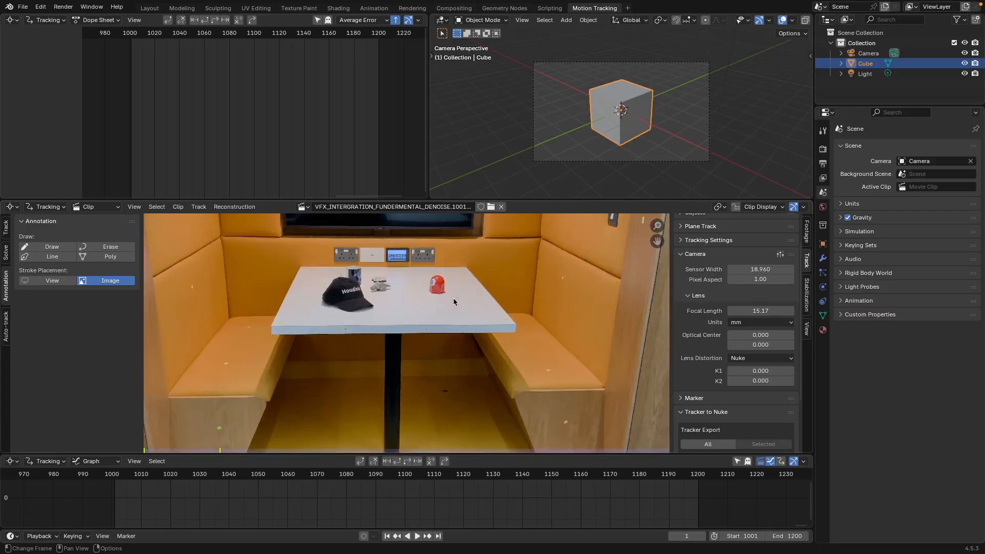
pyautogui.scroll(1, 473, 257)
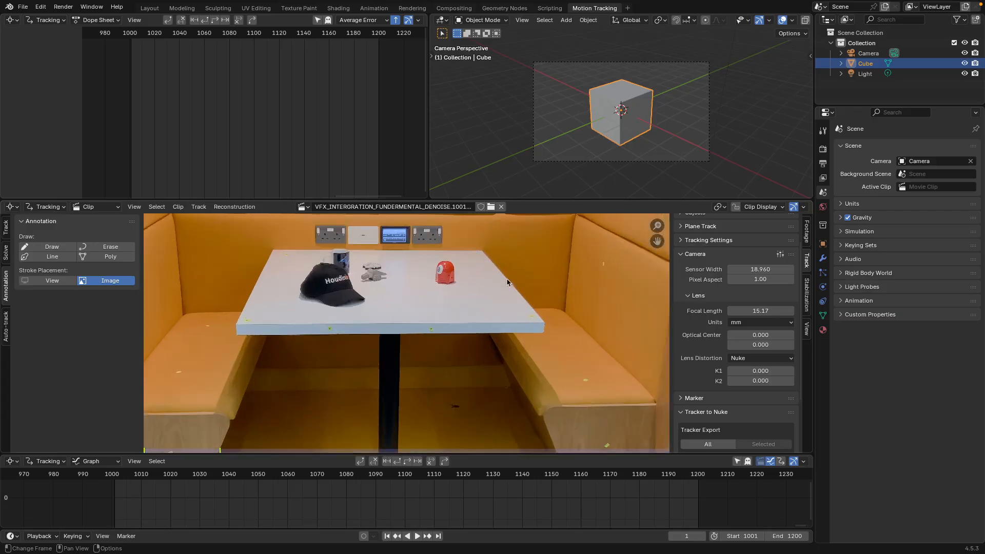
pyautogui.scroll(-1, 502, 254)
pyautogui.scroll(1, 490, 272)
pyautogui.scroll(-2, 487, 271)
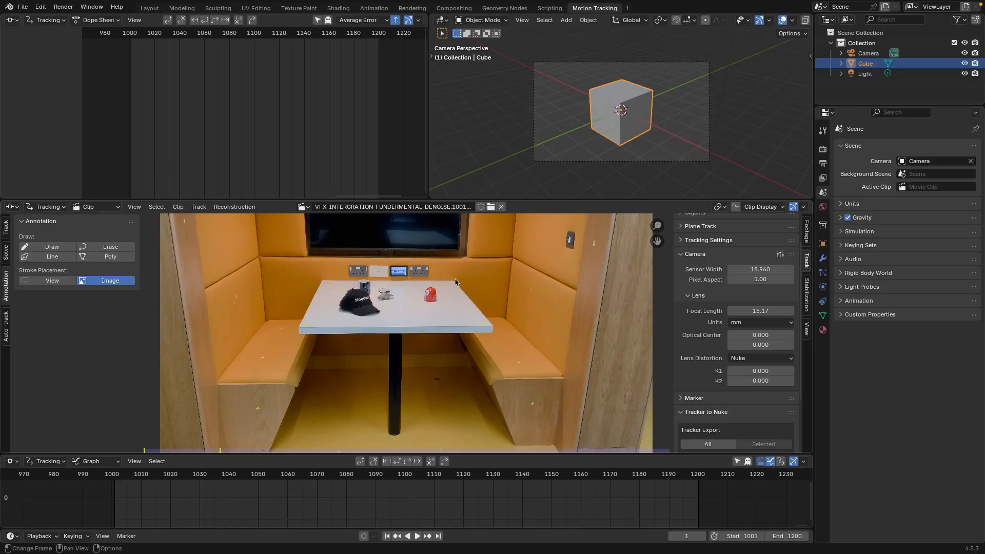
pyautogui.scroll(-1, 467, 307)
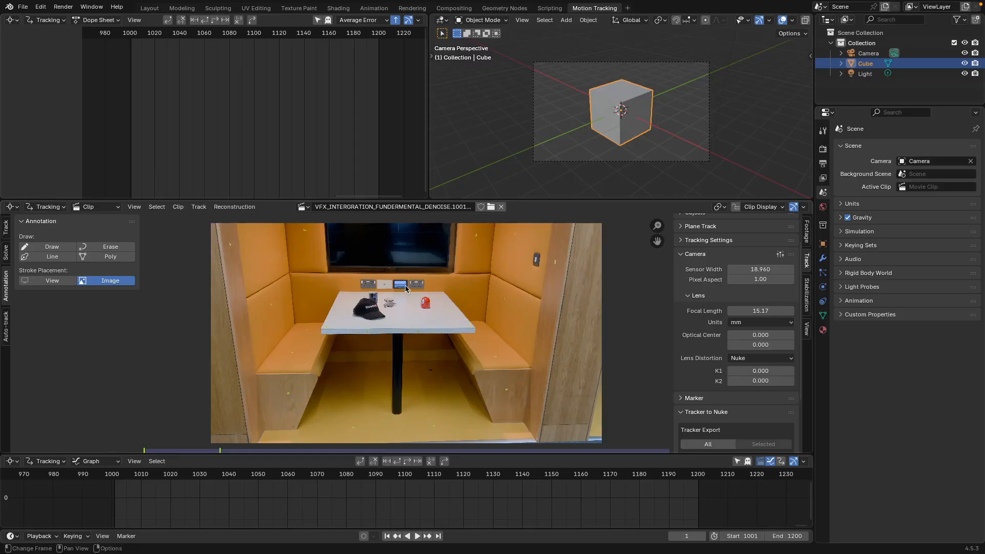
pyautogui.scroll(5, 405, 288)
pyautogui.scroll(-3, 411, 278)
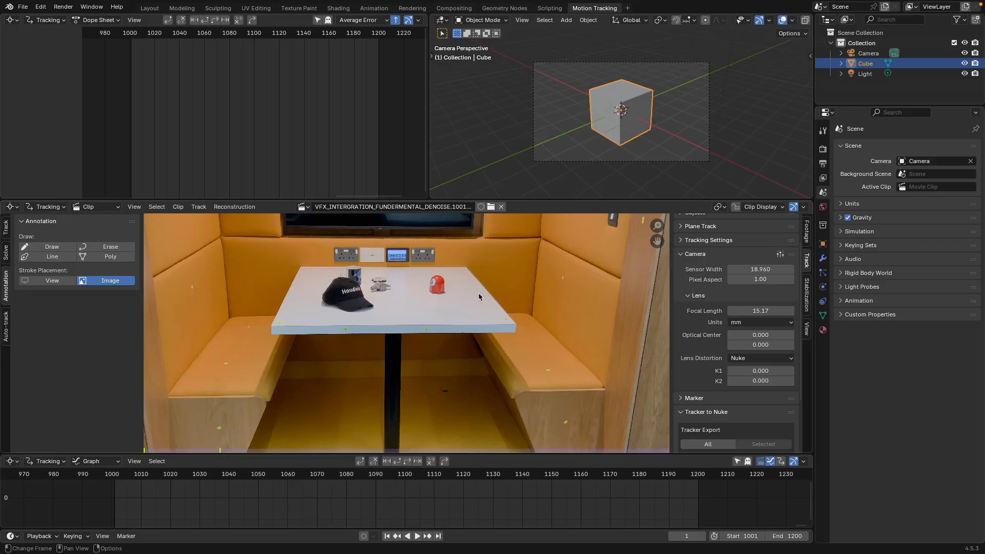
pyautogui.scroll(-1, 479, 297)
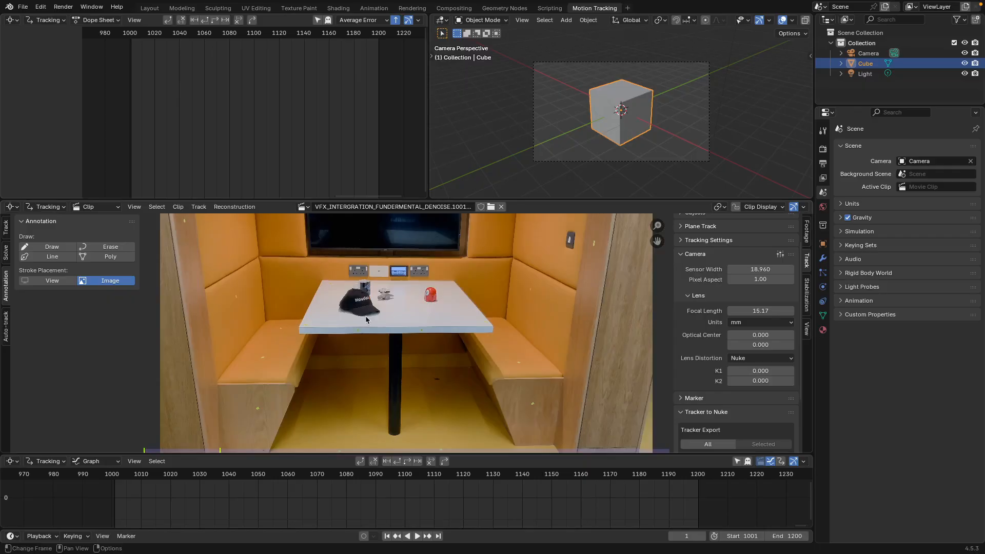
pyautogui.scroll(-1, 306, 296)
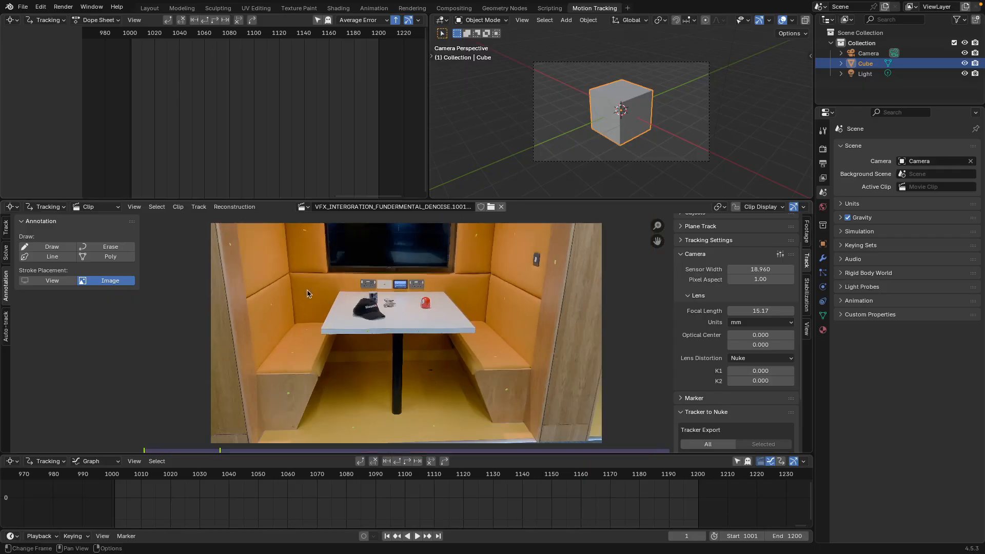
pyautogui.moveTo(378, 310); pyautogui.dragTo(369, 306, button='middle')
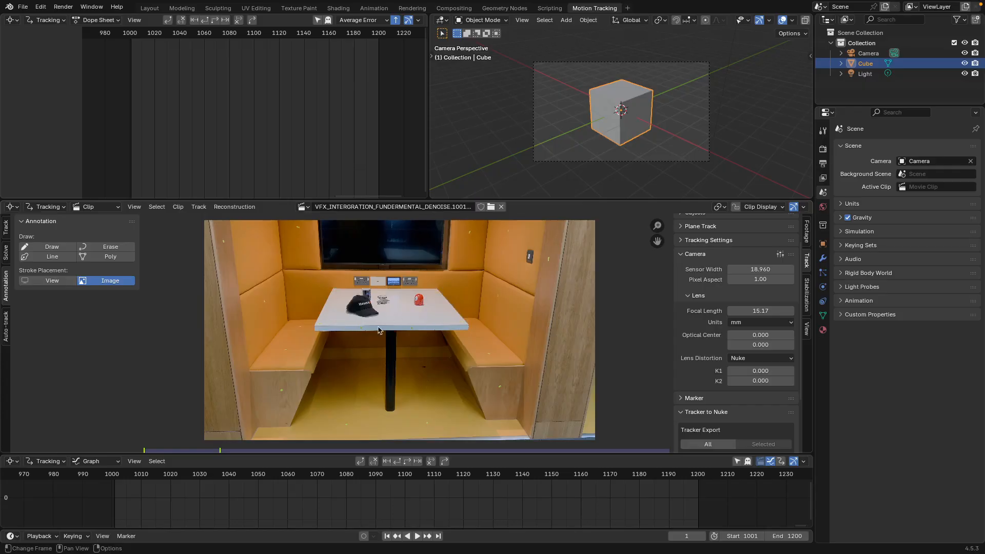
pyautogui.scroll(2, 378, 329)
pyautogui.scroll(-1, 406, 315)
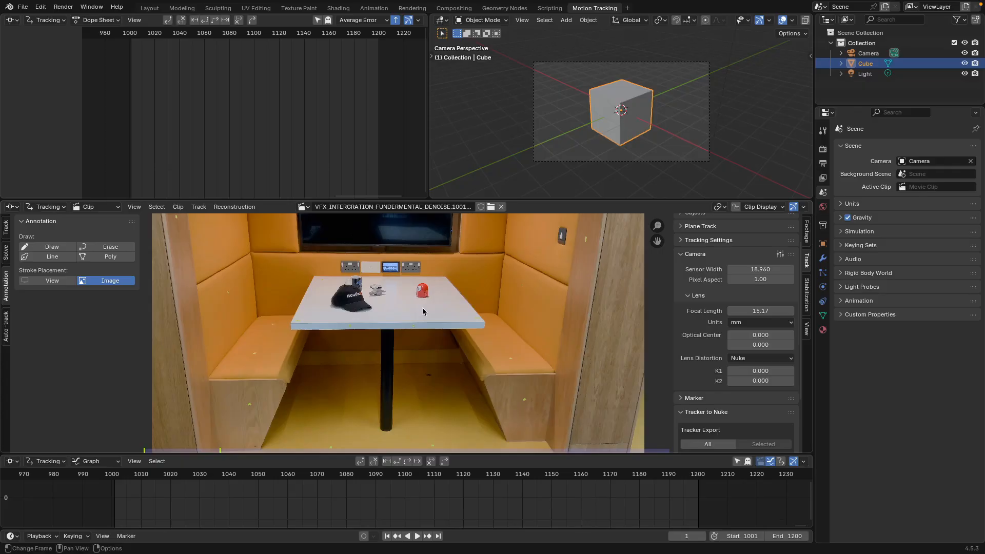
pyautogui.scroll(-1, 459, 298)
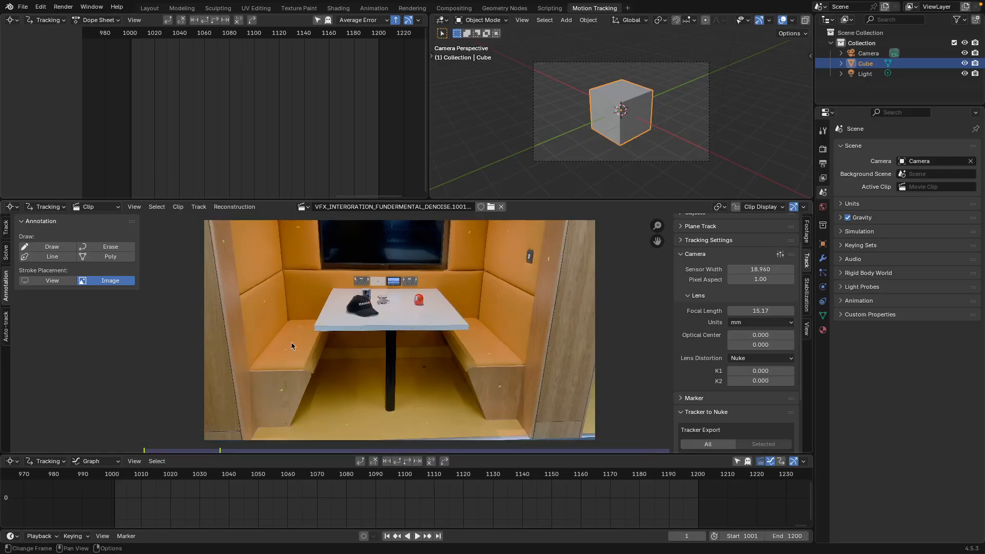
# - Prefetch the backplate clip's frames from disk for faster playback
pyautogui.click(6, 252)
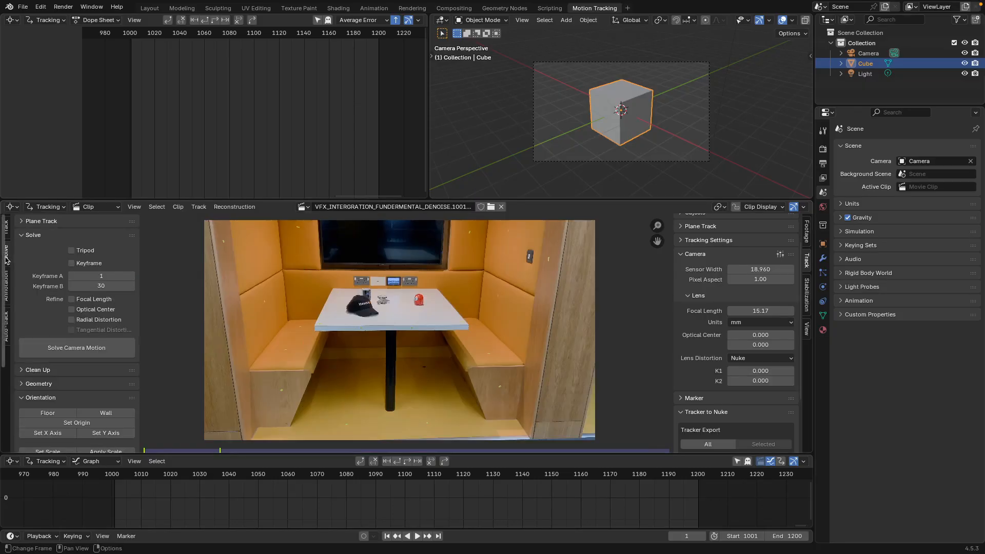
pyautogui.click(7, 229)
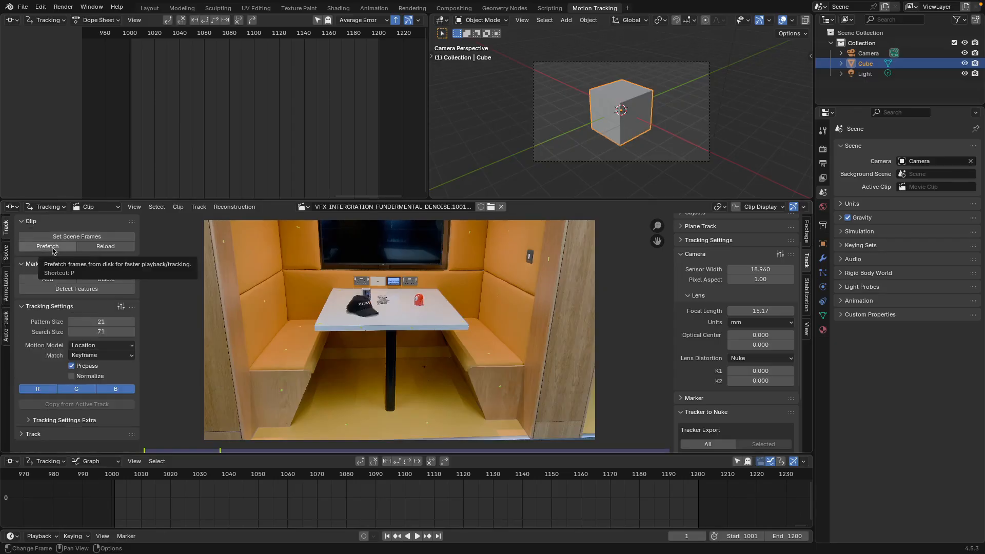
pyautogui.click(47, 246)
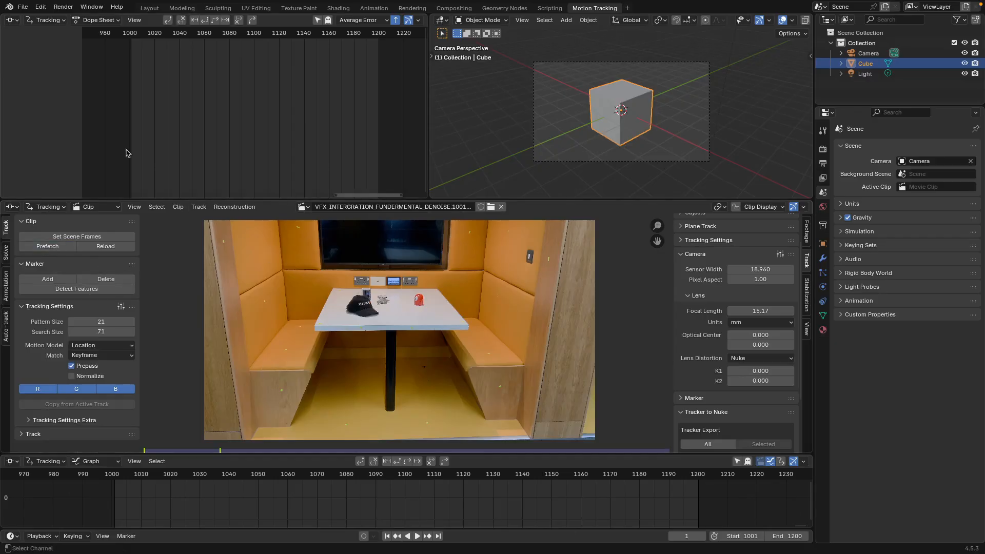
# - Save the project as a new version named VFX_INT_FUN_TRACK_V004.blend in the CAMERA_TRACK folder
pyautogui.click(23, 7)
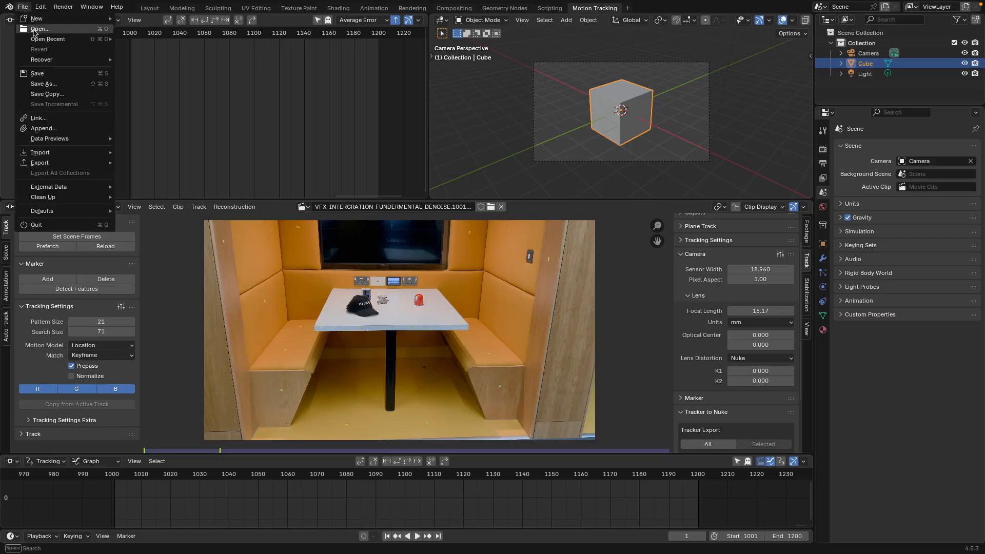
pyautogui.click(46, 84)
pyautogui.click(406, 218)
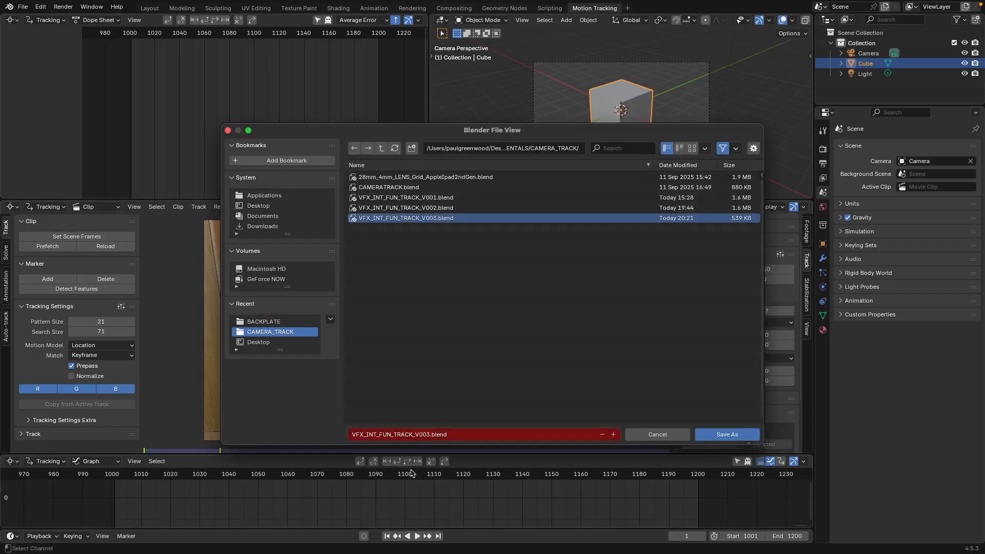
pyautogui.click(427, 438)
pyautogui.click(429, 435)
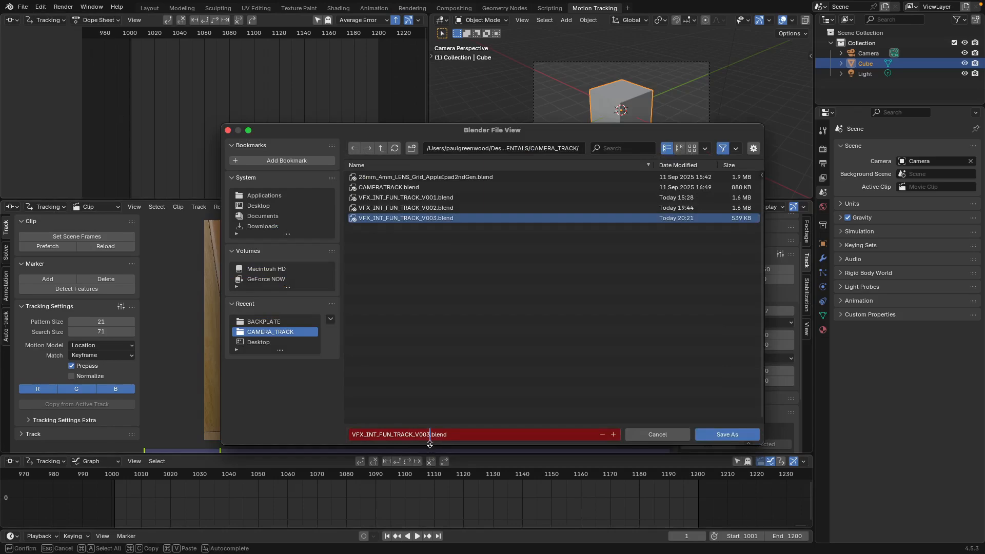
pyautogui.press('BackSpace')
pyautogui.write('4')
pyautogui.click(715, 436)
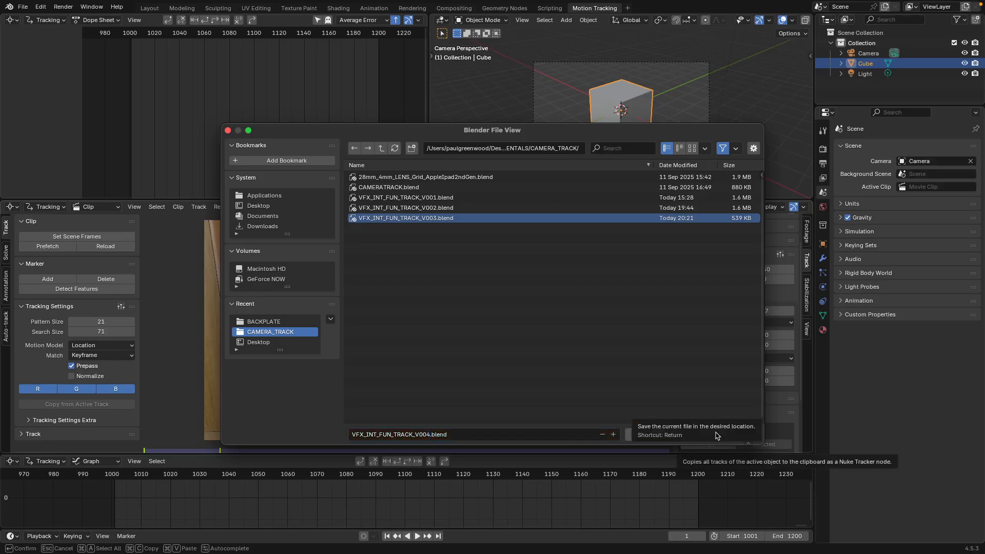
pyautogui.click(715, 435)
pyautogui.moveTo(420, 3)
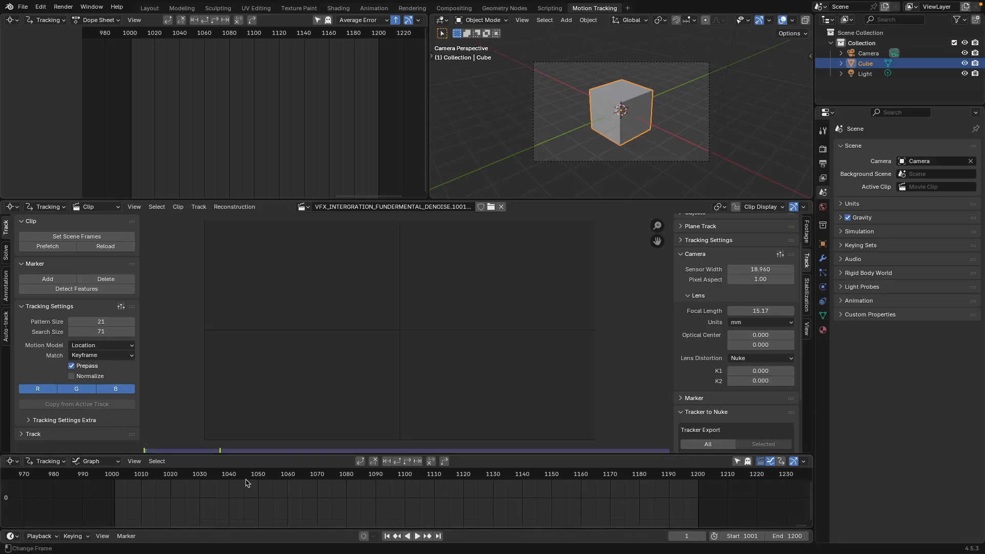
# - Play the backplate footage briefly and scrub through the clip to frame 1073
pyautogui.click(417, 537)
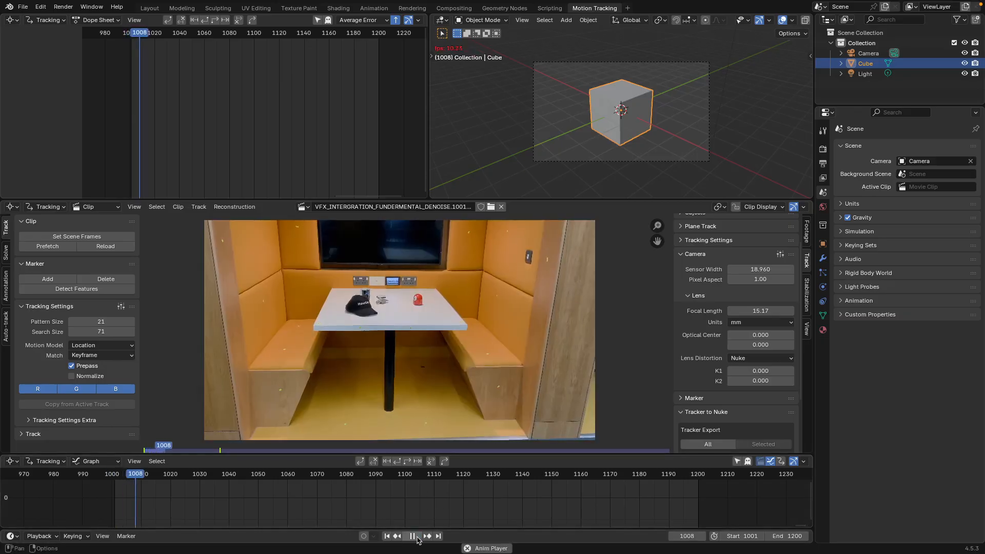
pyautogui.click(416, 538)
pyautogui.moveTo(137, 471); pyautogui.dragTo(504, 482)
pyautogui.moveTo(560, 498); pyautogui.dragTo(325, 478)
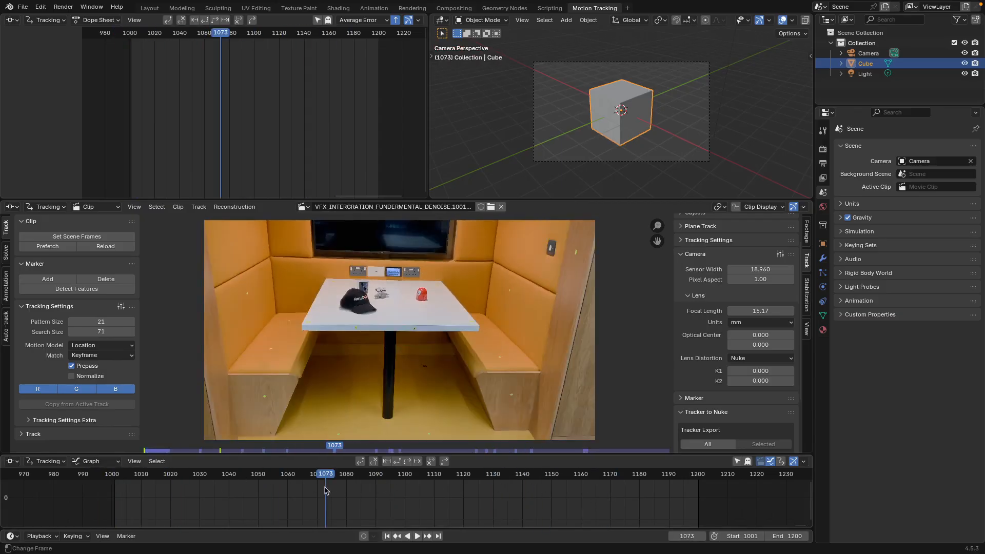
# - Prefetch the remaining clip frames and check the cached footage by playing and scrubbing it to frame 1074
pyautogui.click(60, 247)
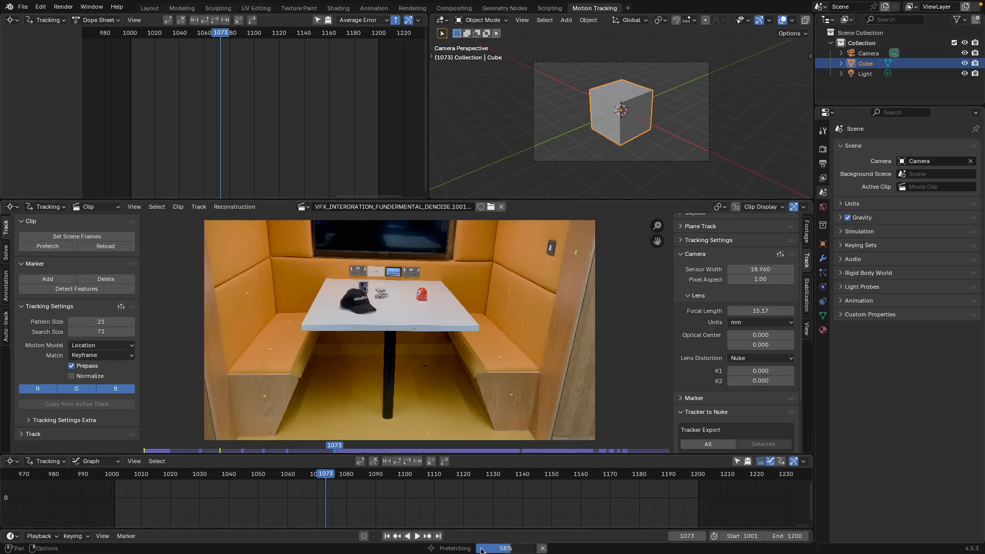
pyautogui.moveTo(506, 552)
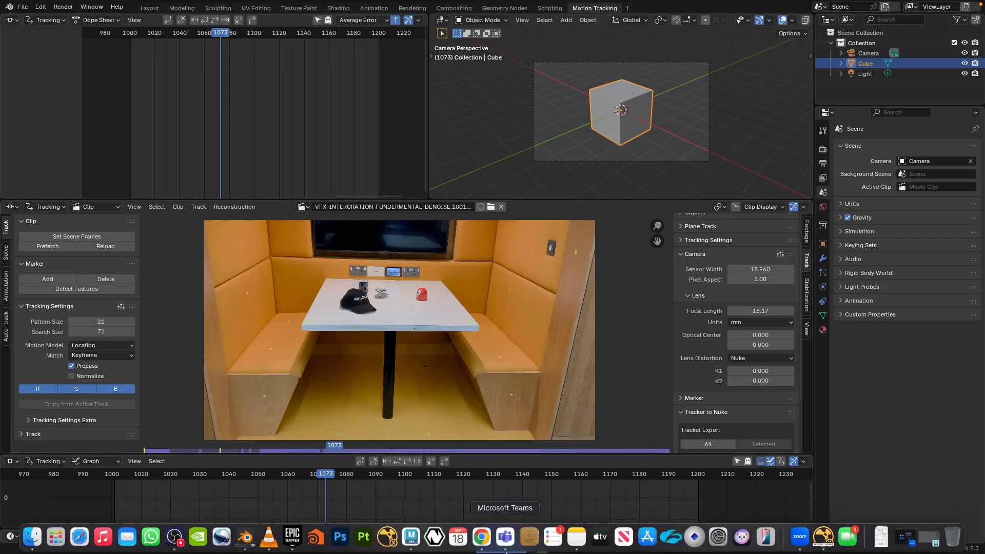
pyautogui.click(418, 536)
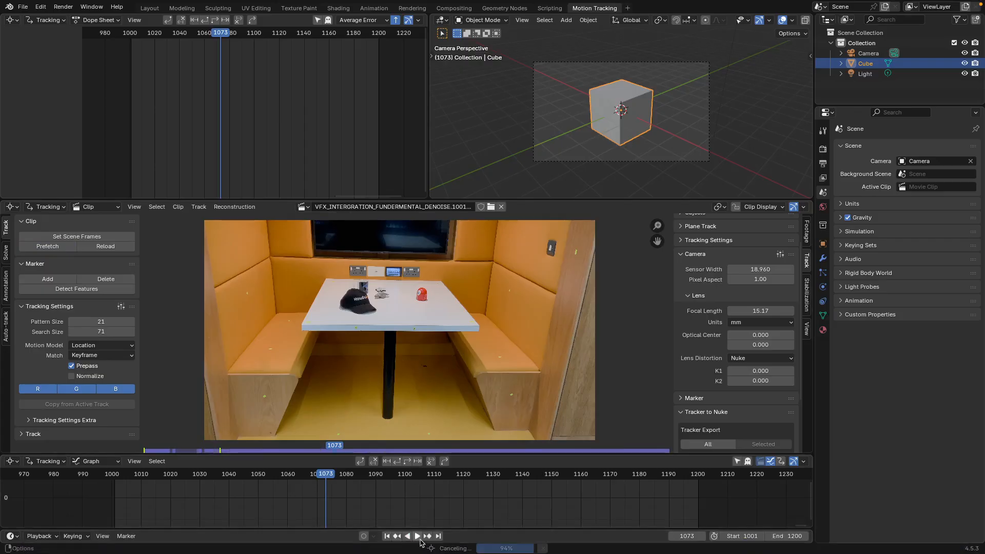
pyautogui.click(414, 536)
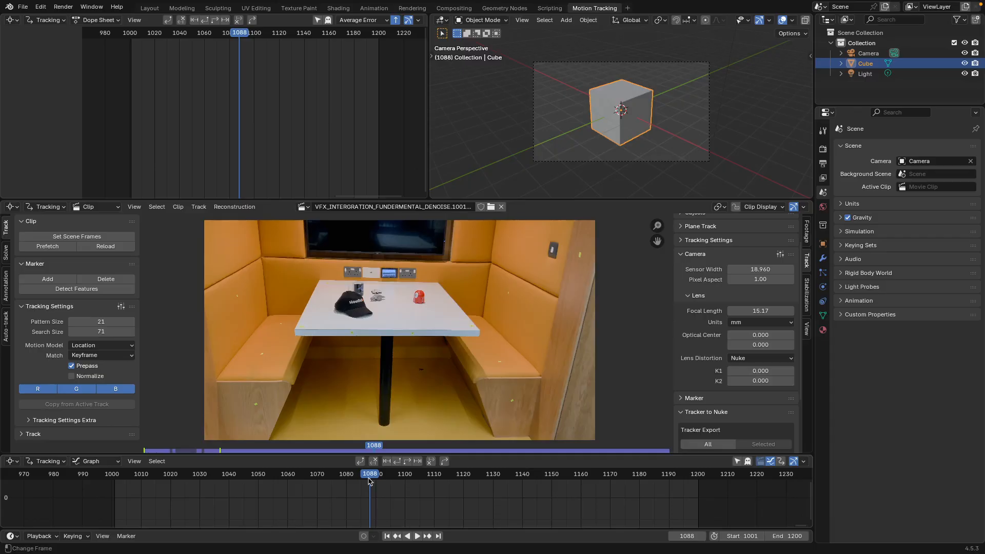
pyautogui.click(308, 478)
pyautogui.moveTo(308, 477); pyautogui.dragTo(329, 477)
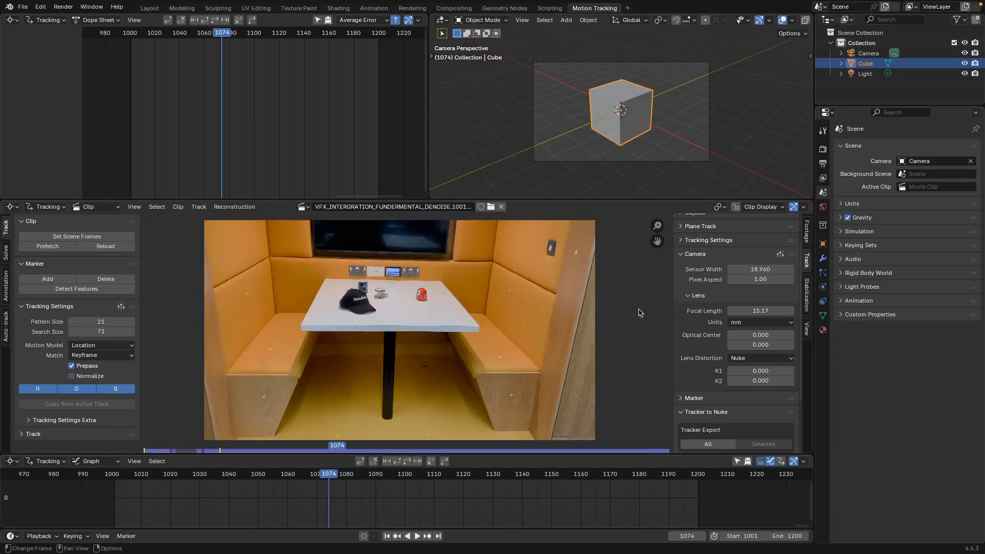
# - Enable Render Undistorted for the clip display and turn on Search and Info in the marker display
pyautogui.scroll(1, 666, 311)
pyautogui.scroll(-1, 684, 298)
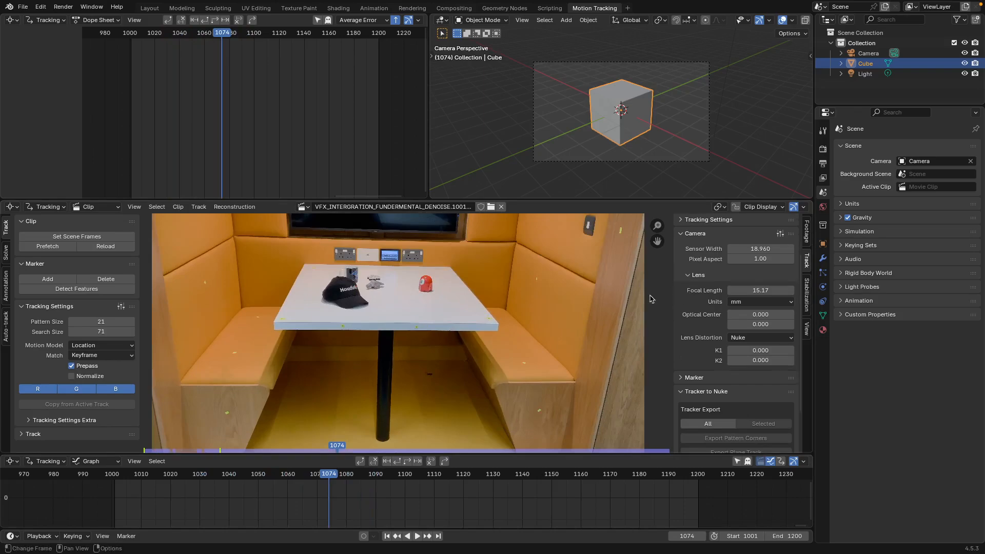
pyautogui.scroll(-1, 605, 298)
pyautogui.click(762, 207)
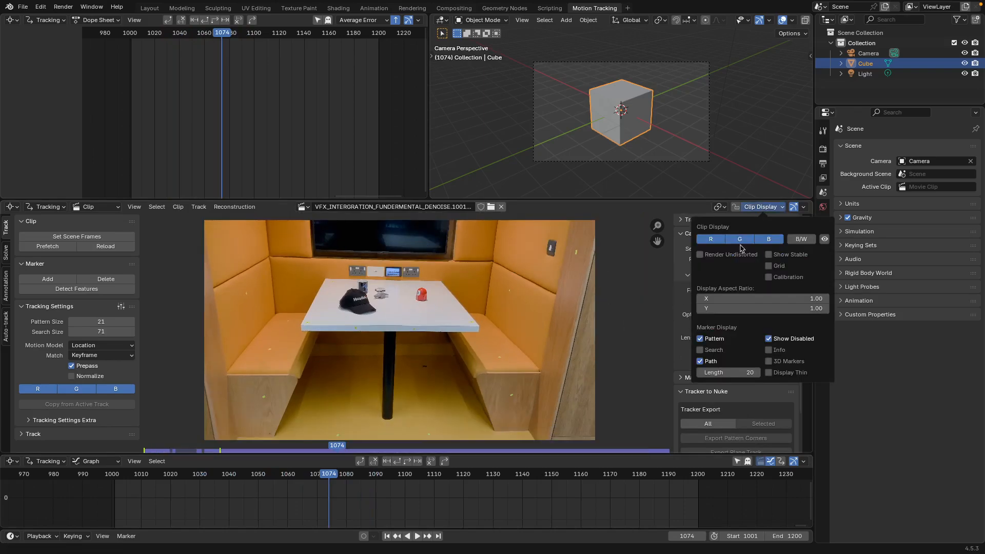
pyautogui.click(755, 210)
pyautogui.click(756, 210)
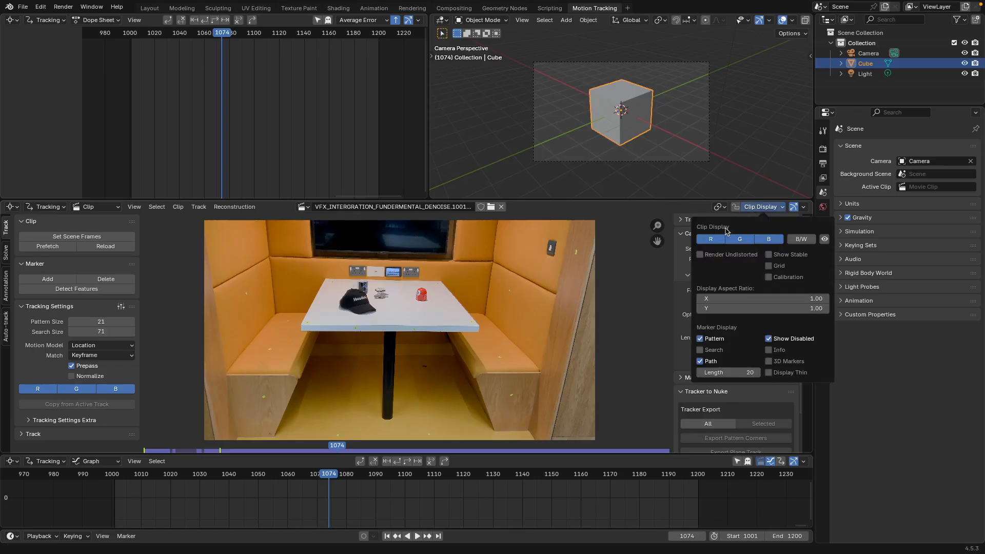
pyautogui.click(700, 255)
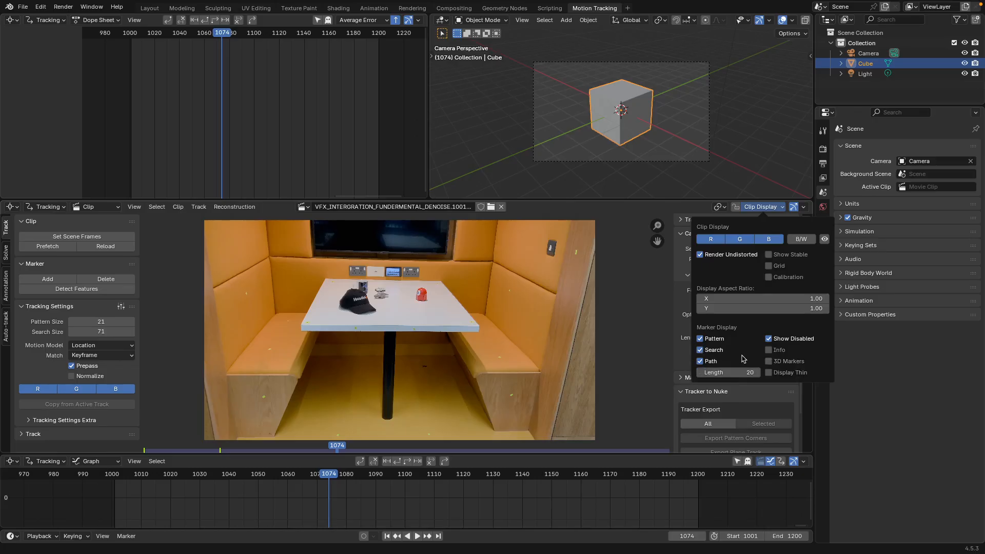
pyautogui.click(770, 351)
pyautogui.click(770, 351)
pyautogui.click(769, 351)
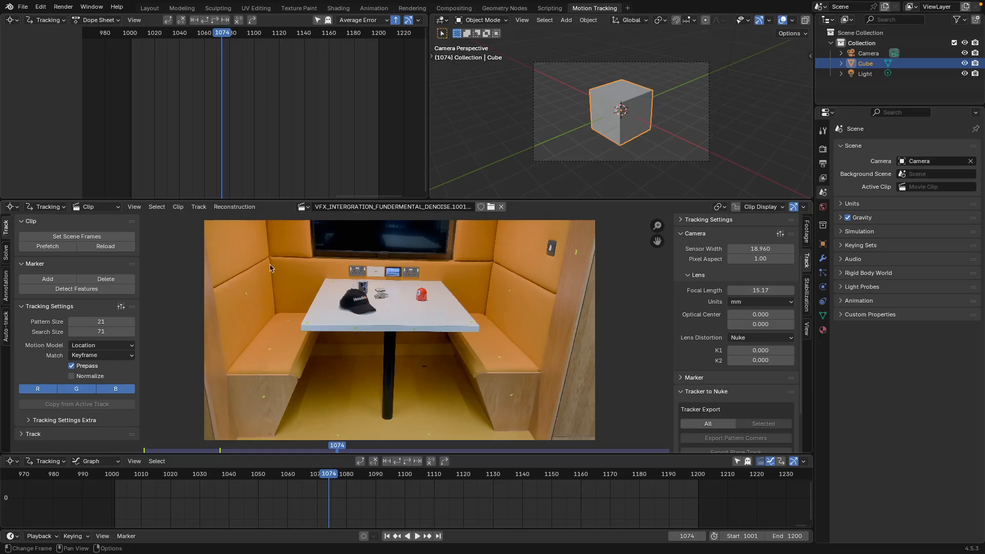
# - Show the backplate clip's footage settings, including its file path, color space and start frame
pyautogui.scroll(-1, 315, 310)
pyautogui.scroll(-2, 703, 370)
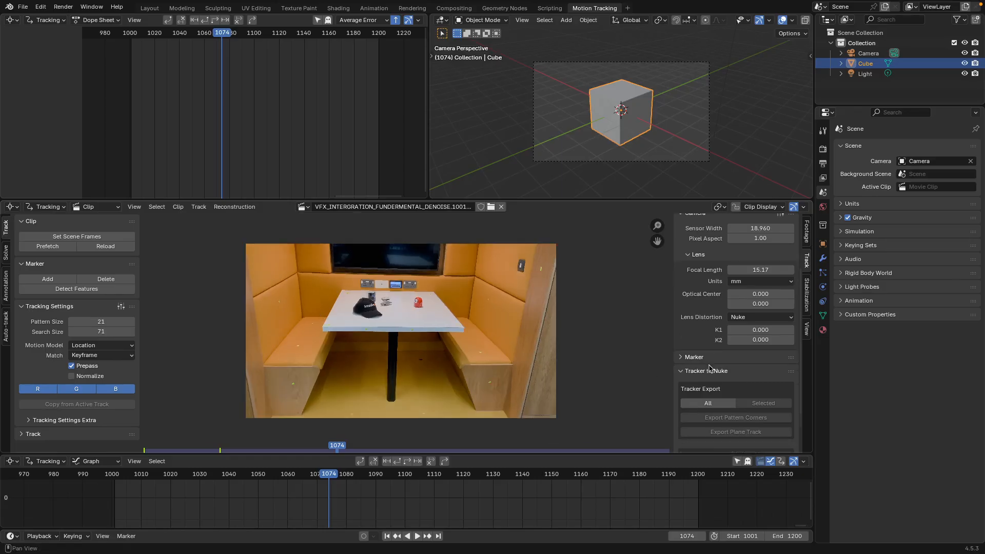
pyautogui.scroll(5, 710, 364)
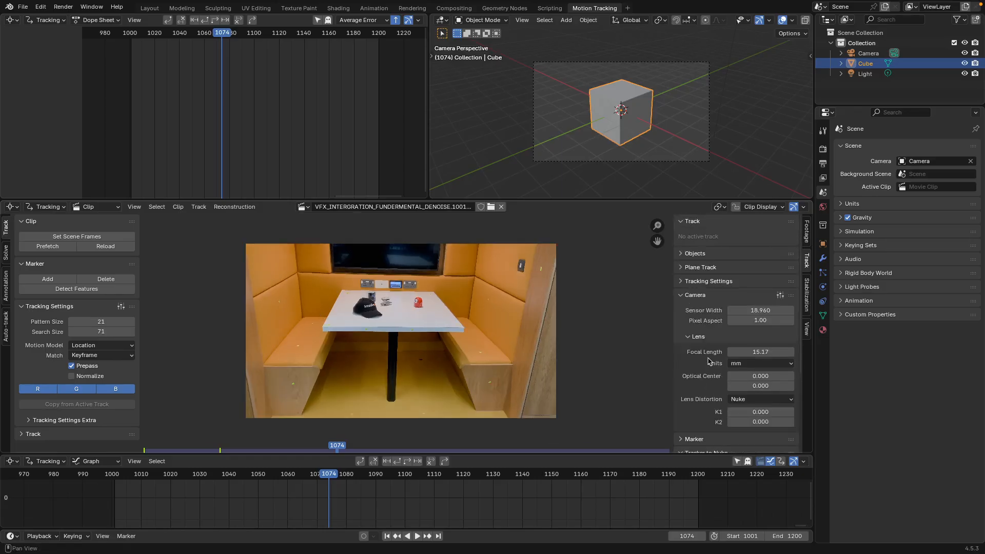
pyautogui.click(806, 231)
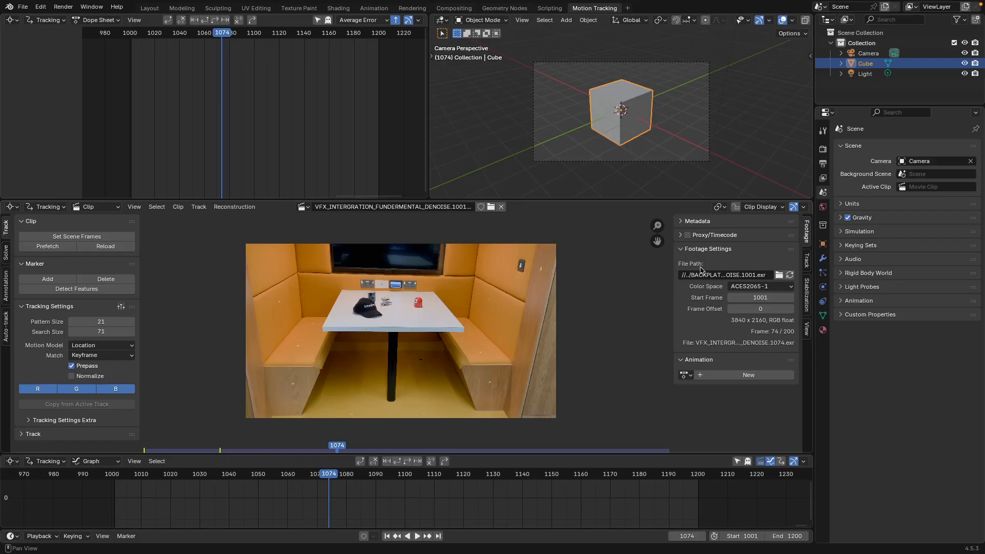
# - Examine the backplate clip's Proxy/Timecode build options, turning the proxy option on briefly and back off
pyautogui.click(681, 235)
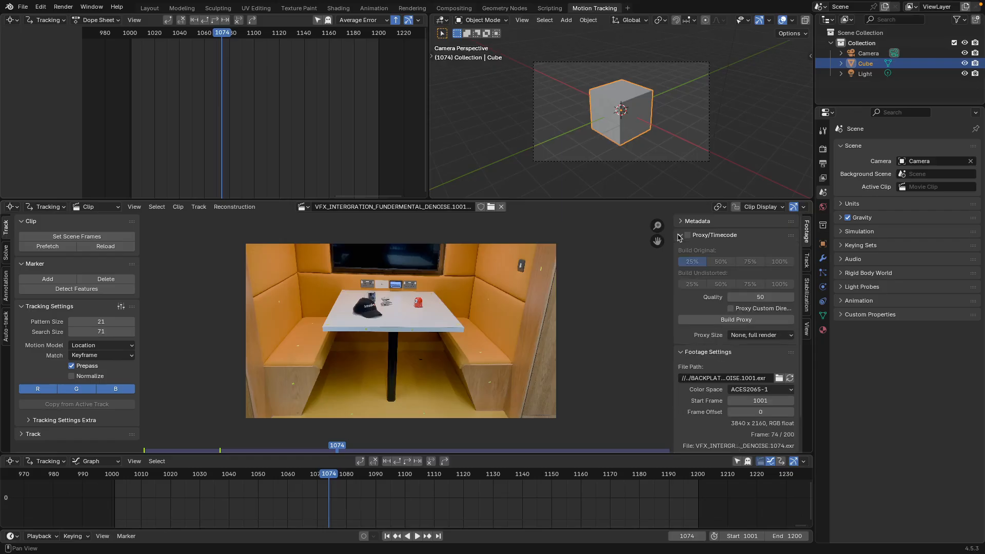
pyautogui.click(681, 235)
pyautogui.click(680, 235)
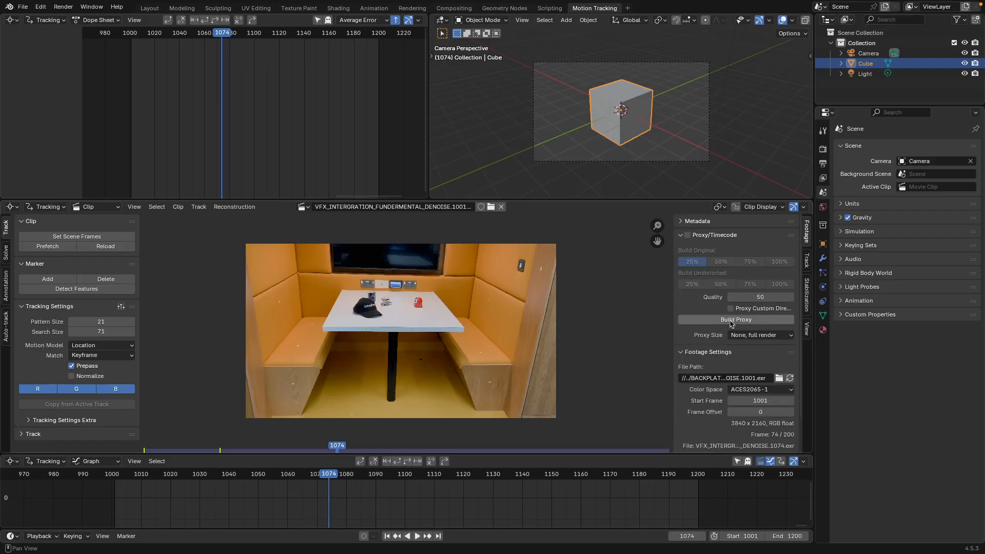
pyautogui.click(686, 236)
pyautogui.click(687, 236)
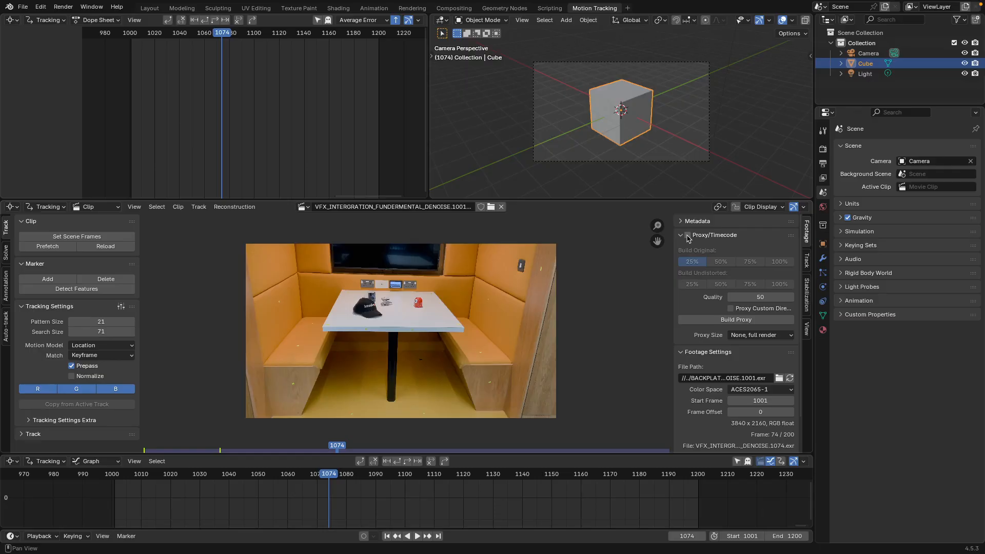
pyautogui.click(687, 237)
pyautogui.click(687, 236)
pyautogui.click(688, 236)
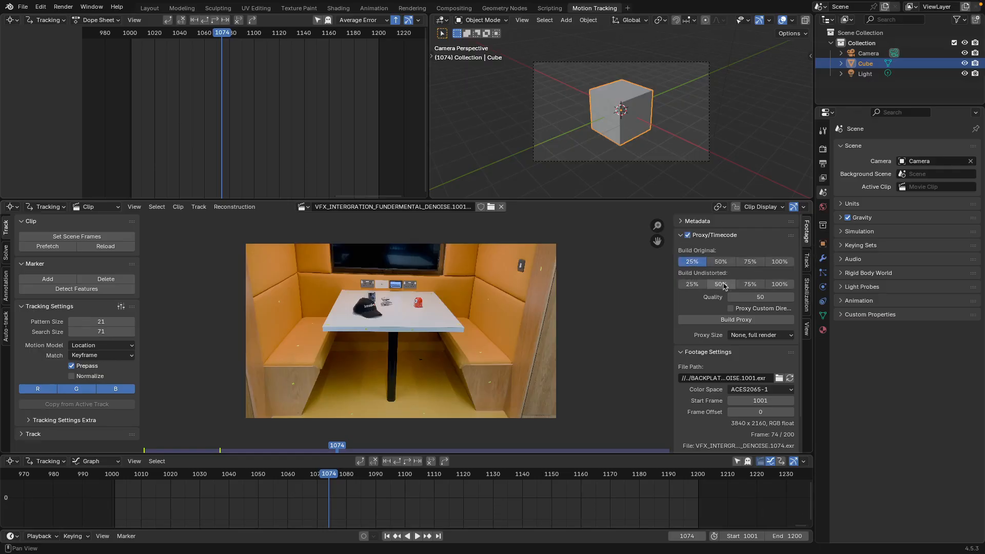
pyautogui.click(688, 236)
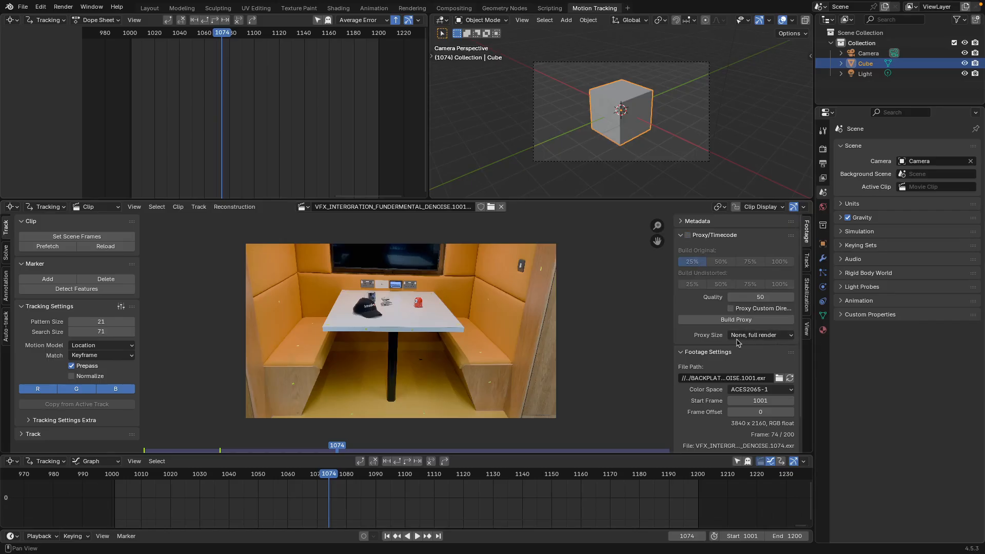
pyautogui.scroll(-3, 740, 351)
pyautogui.scroll(3, 729, 345)
# - Show the scene's unit settings and check its animation settings
pyautogui.click(839, 205)
pyautogui.click(840, 206)
pyautogui.click(840, 206)
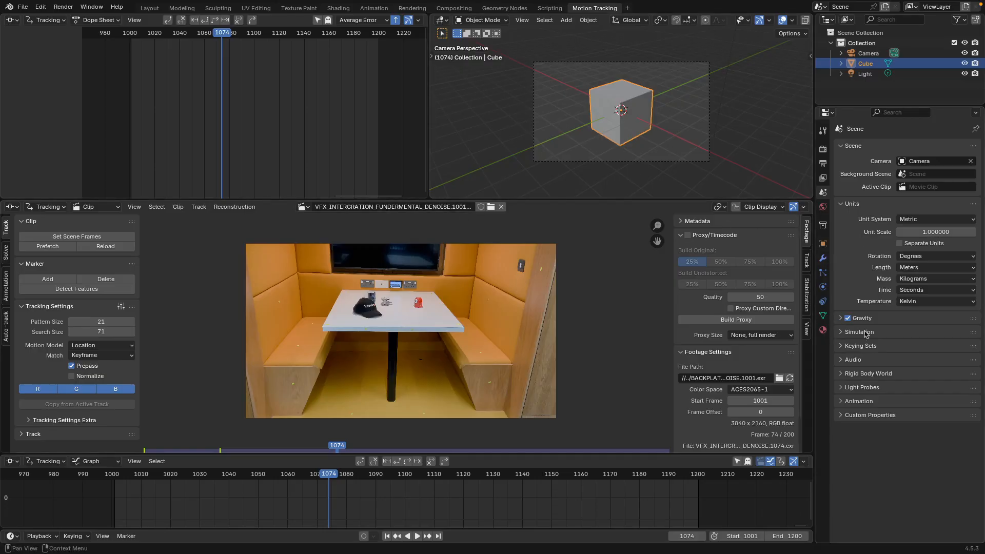
pyautogui.click(846, 402)
pyautogui.click(847, 401)
# - Check the clip's solve options and review its proxy and footage settings
pyautogui.moveTo(257, 314); pyautogui.dragTo(285, 308, button='middle')
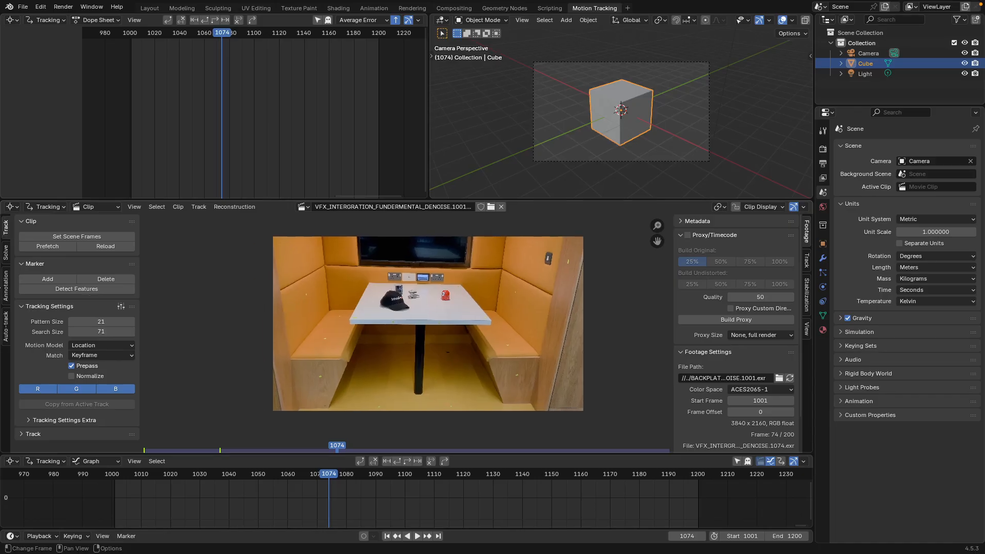
pyautogui.click(6, 254)
pyautogui.click(7, 230)
pyautogui.scroll(-2, 702, 355)
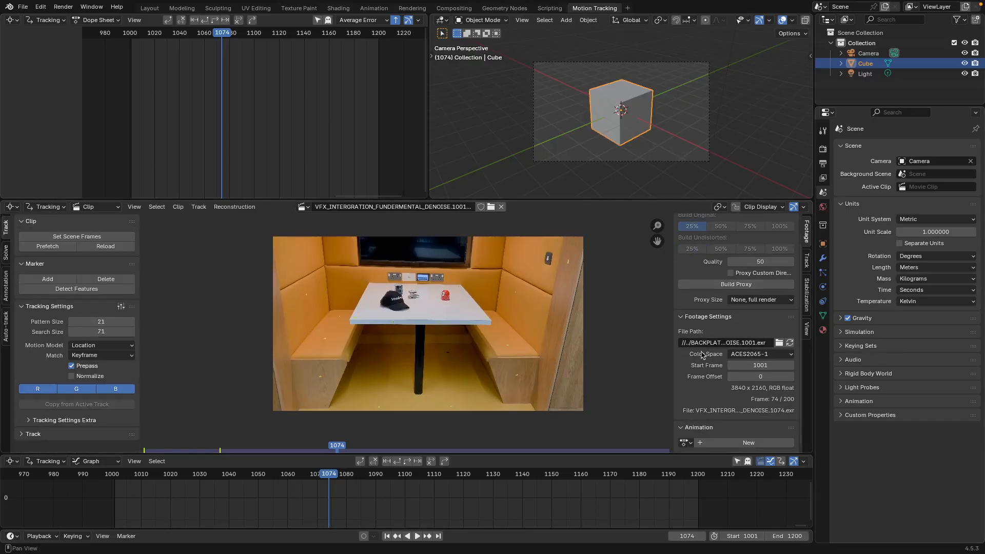
pyautogui.scroll(1, 720, 371)
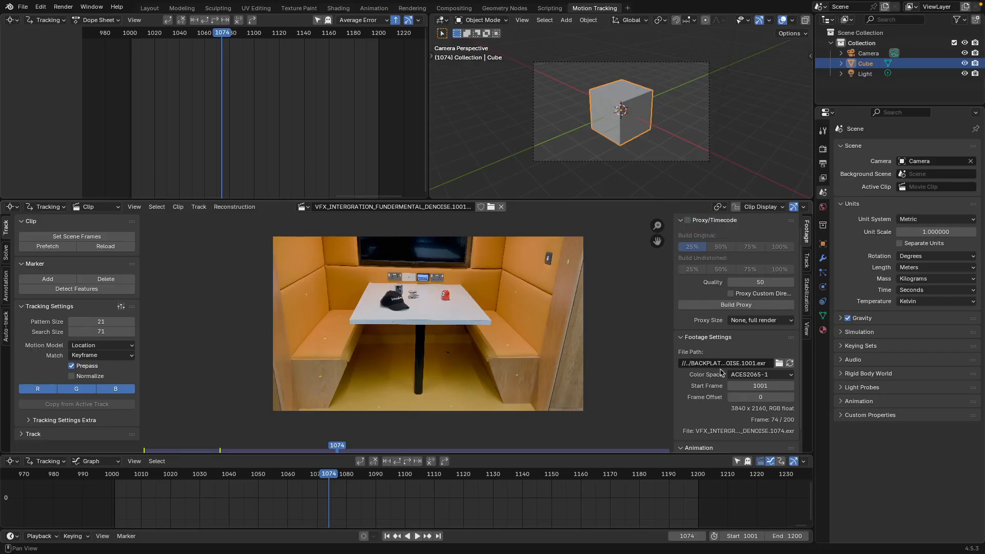
pyautogui.scroll(1, 758, 377)
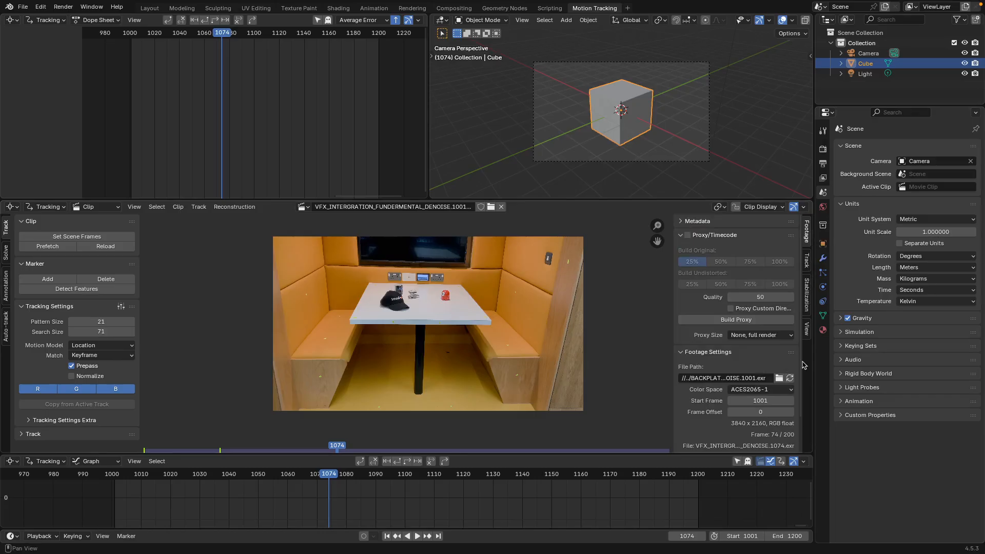
# - Review the clip's annotation and 2D stabilization options, then its camera, lens, marker and Tracker to Nuke track settings
pyautogui.click(808, 328)
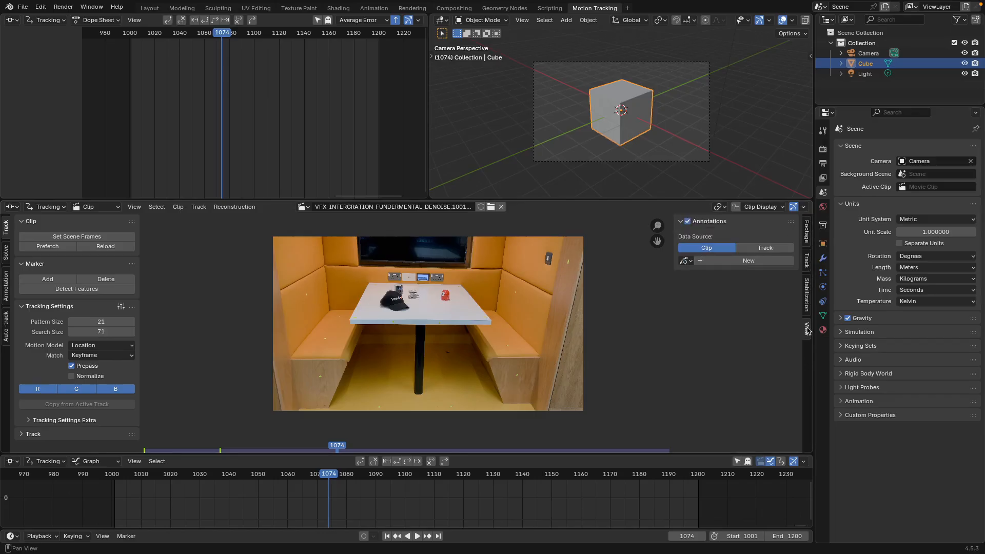
pyautogui.click(808, 260)
pyautogui.click(806, 291)
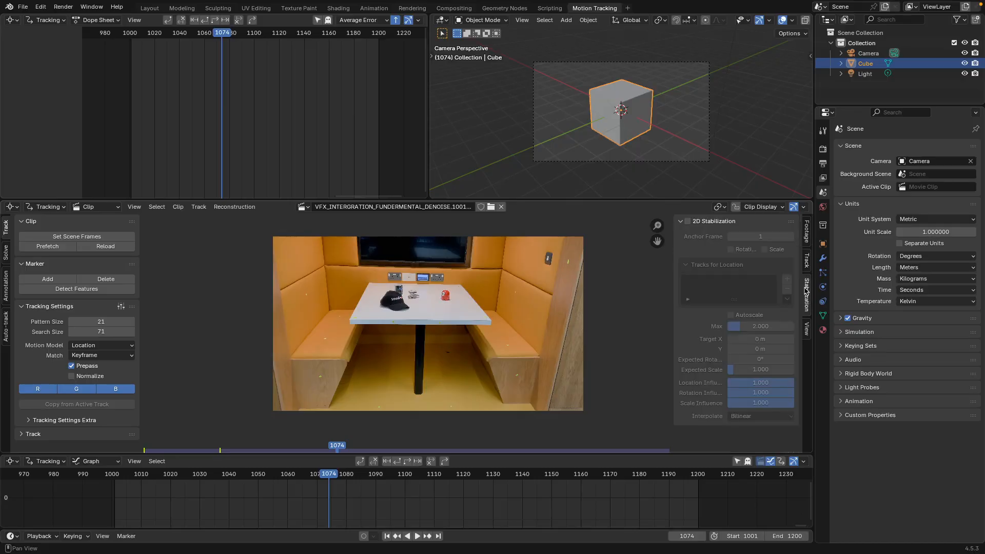
pyautogui.click(807, 270)
pyautogui.scroll(-4, 705, 267)
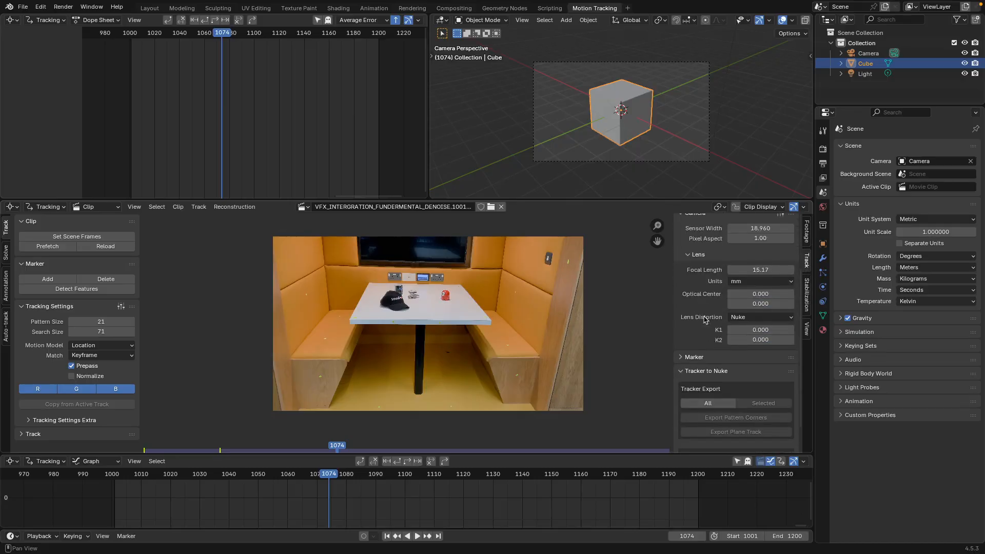
pyautogui.scroll(4, 719, 411)
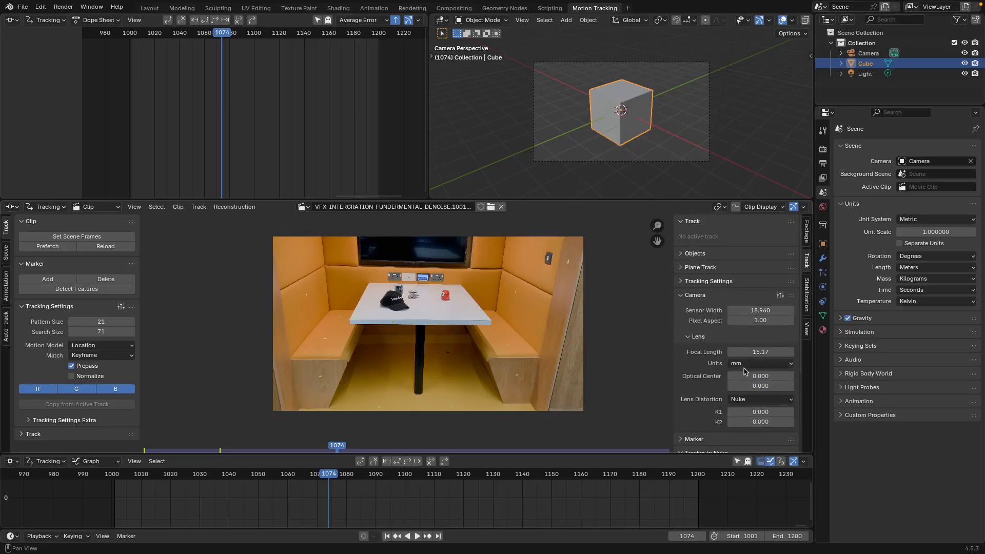
pyautogui.scroll(-1, 640, 395)
pyautogui.scroll(-3, 716, 401)
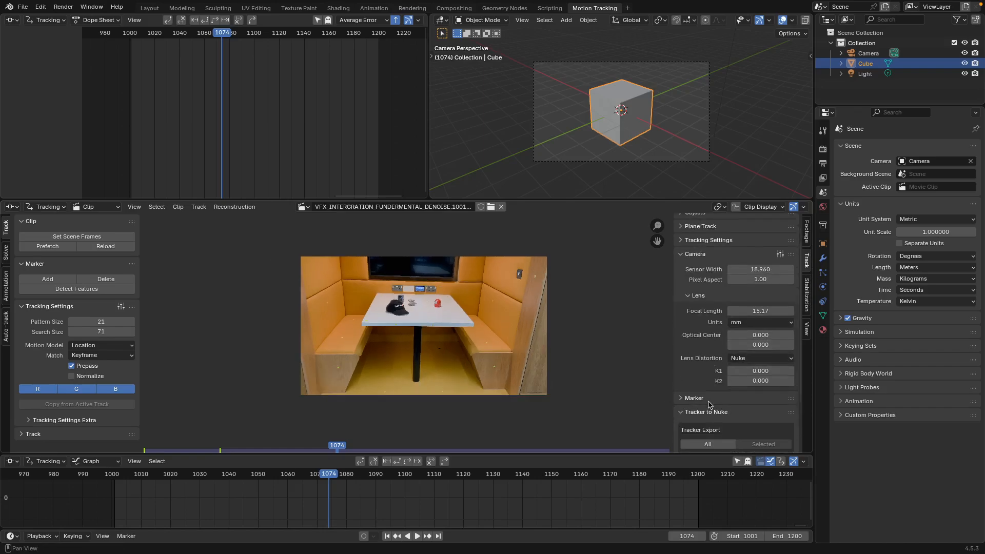
pyautogui.scroll(-2, 717, 365)
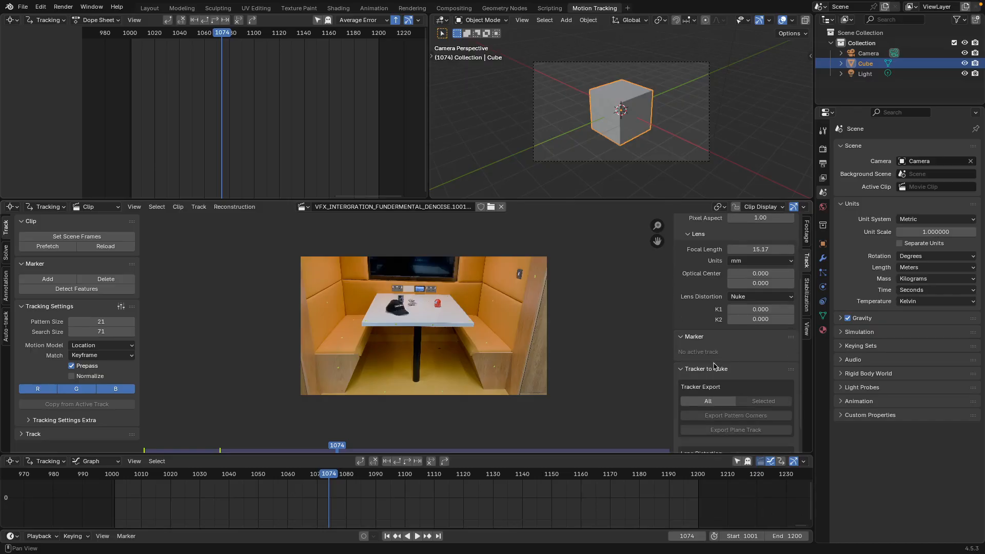
pyautogui.scroll(2, 716, 365)
pyautogui.scroll(2, 708, 334)
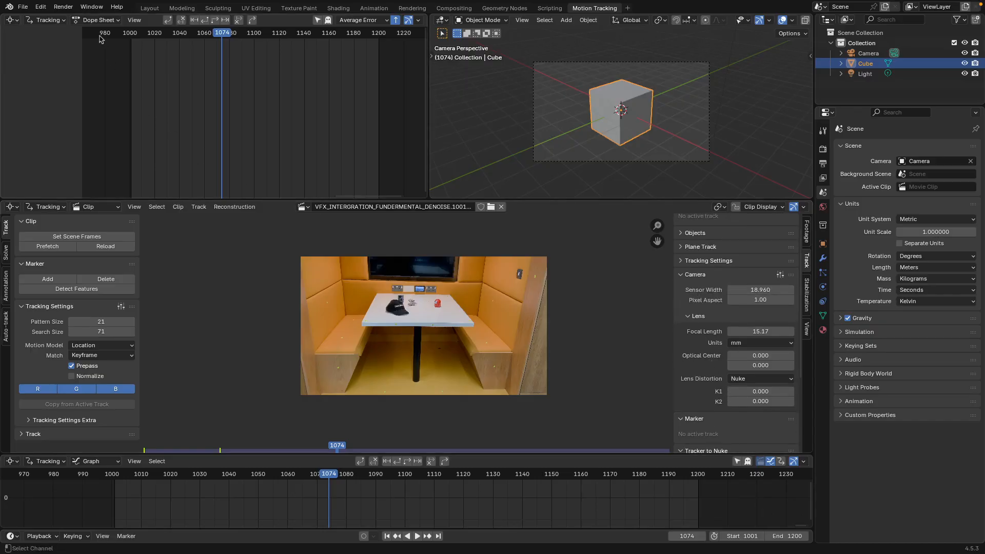
# - View the keymap preferences, close them, and bring the clip's Tracker to Nuke export options into view
pyautogui.click(41, 9)
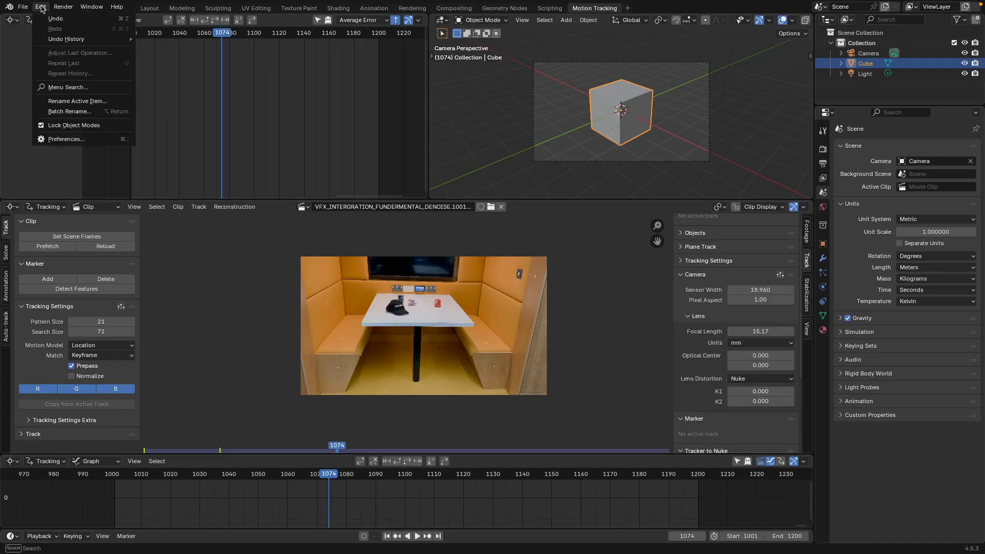
pyautogui.click(53, 141)
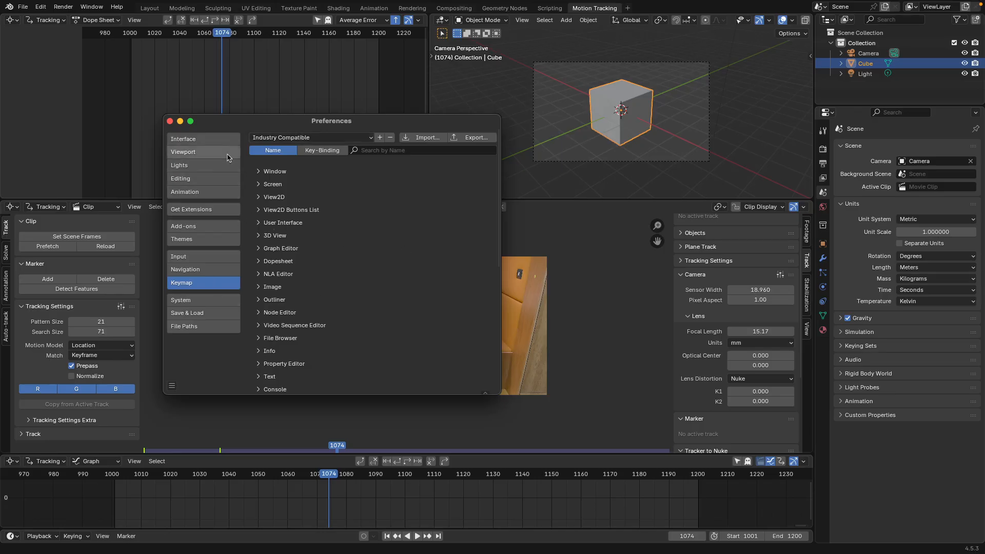
pyautogui.click(169, 122)
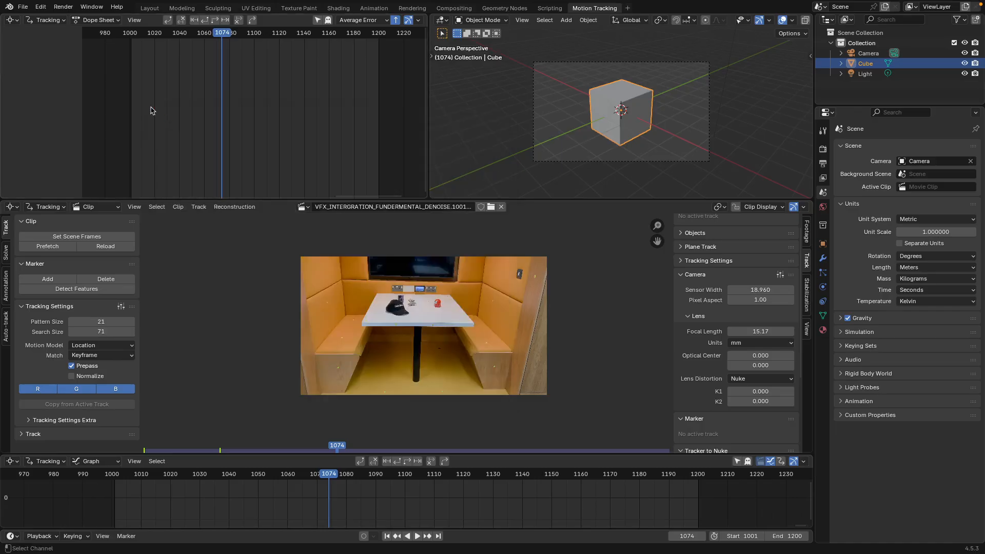
pyautogui.click(22, 6)
pyautogui.scroll(-5, 707, 395)
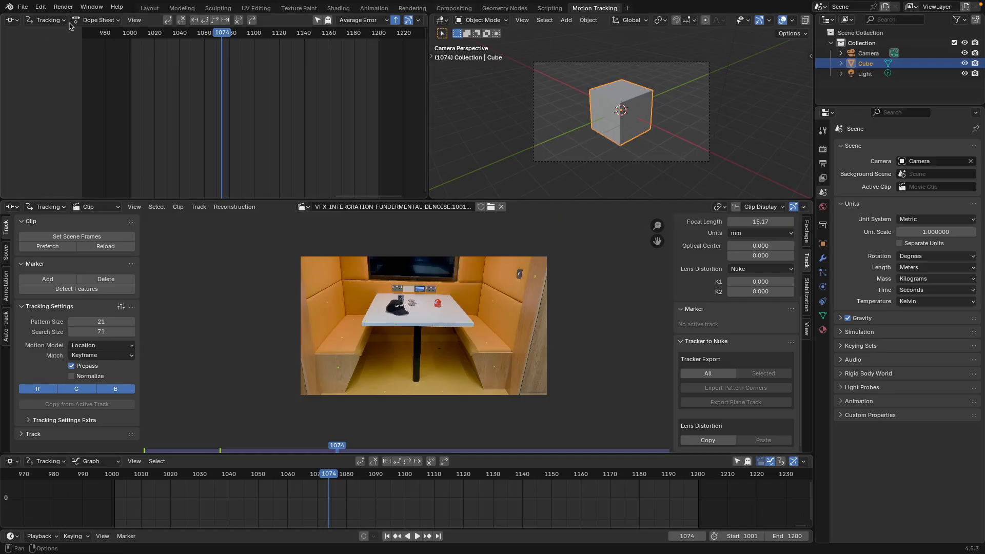
# - Open the add-on preferences and limit the add-on list to enabled ones only
pyautogui.click(40, 7)
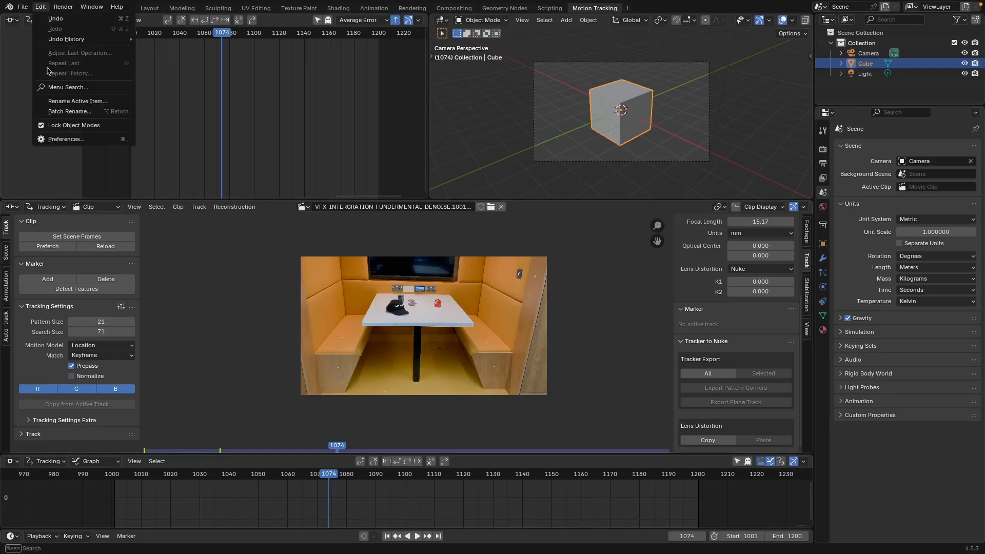
pyautogui.click(66, 139)
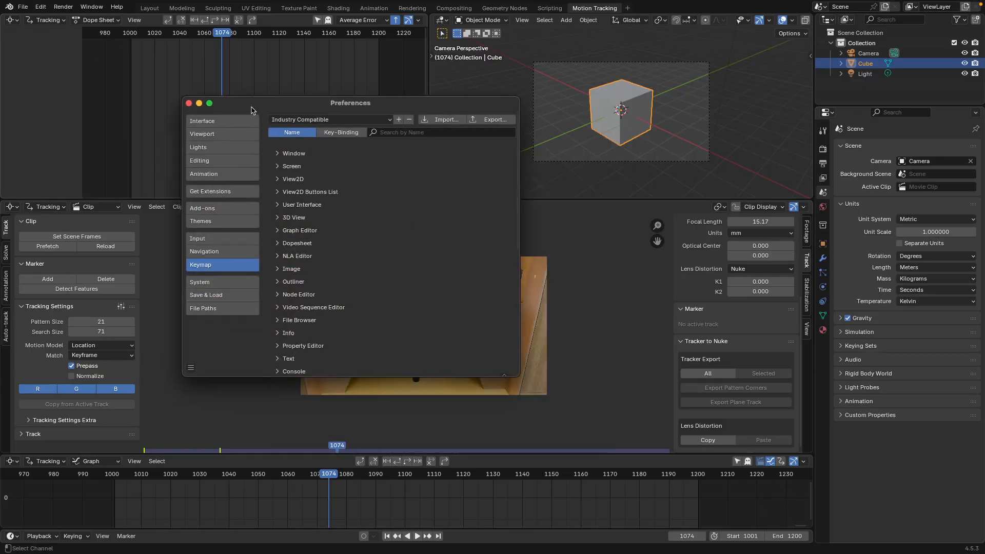
pyautogui.click(210, 192)
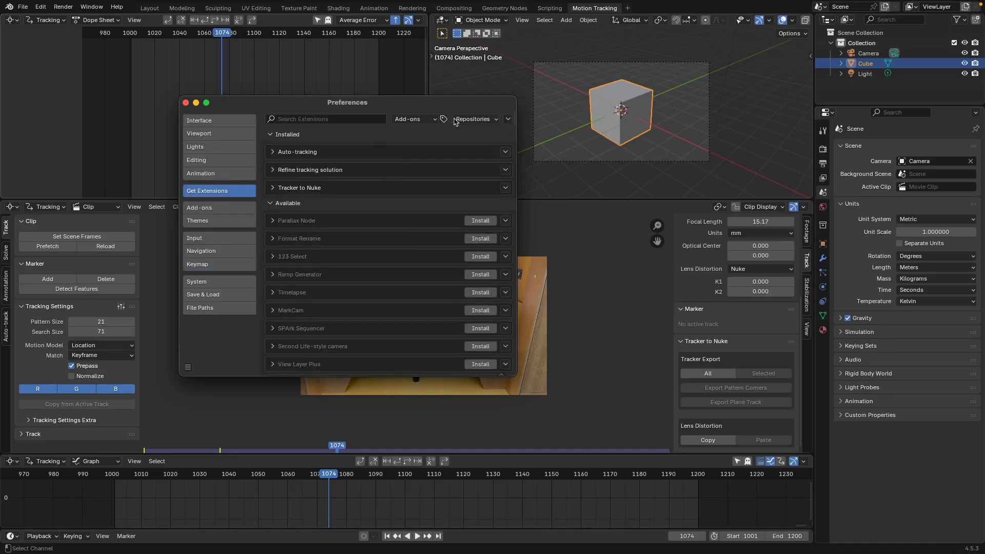
pyautogui.click(205, 208)
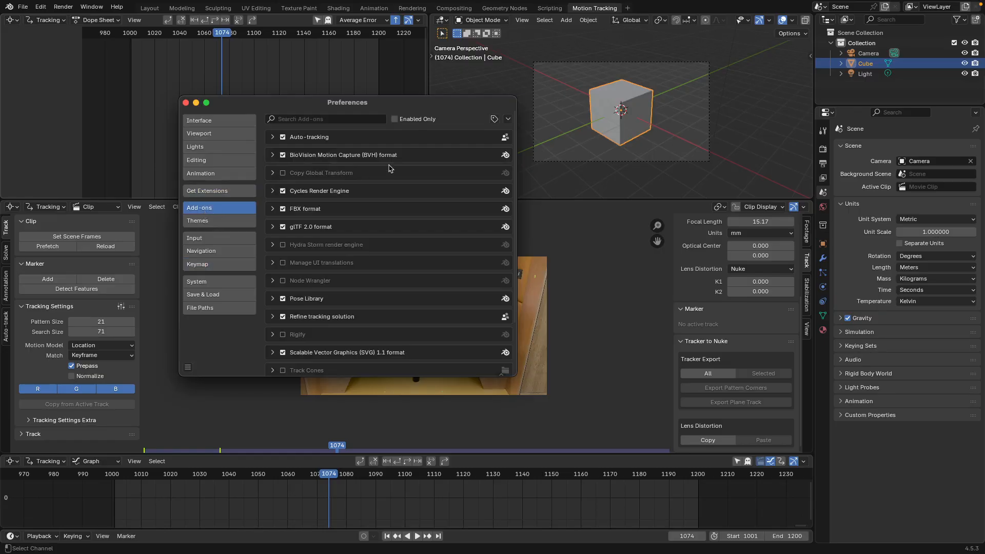
pyautogui.click(494, 119)
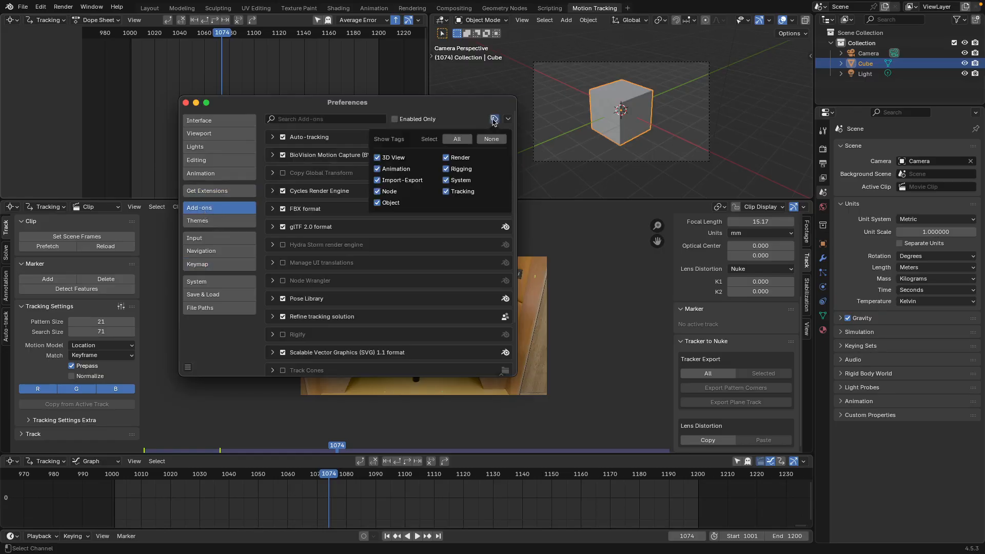
pyautogui.click(508, 120)
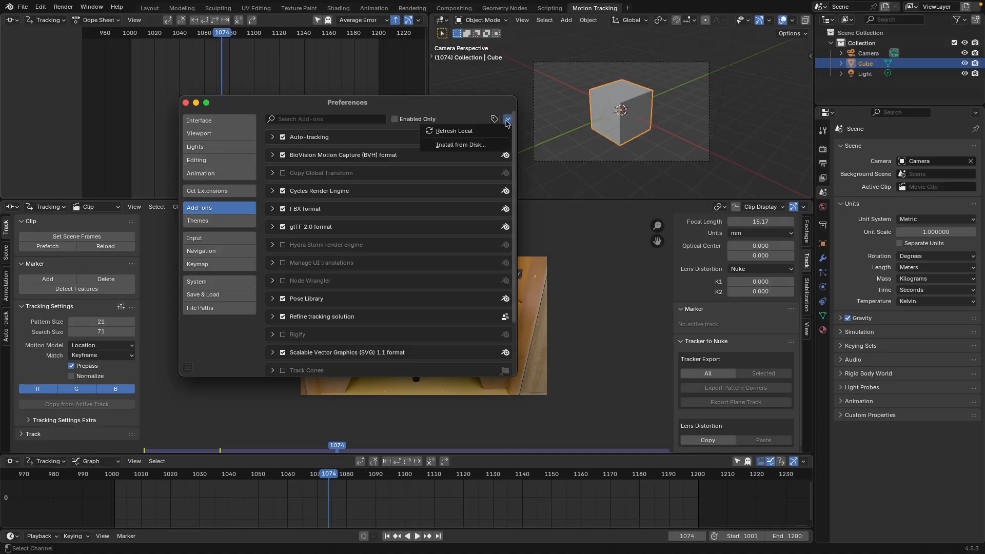
pyautogui.click(394, 119)
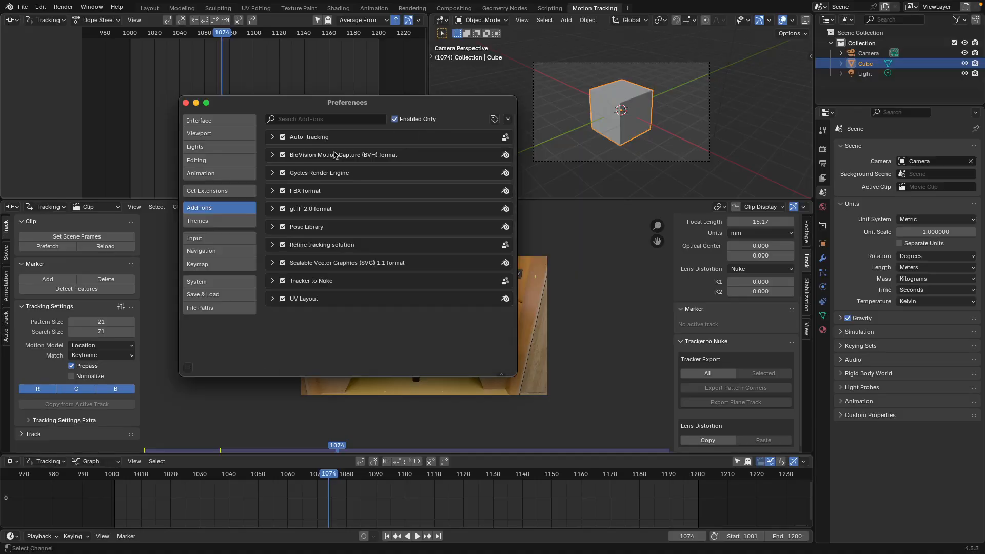
# - Examine the extension repositories and type filter, and compare the installed extensions with the enabled add-ons
pyautogui.click(211, 191)
pyautogui.click(492, 119)
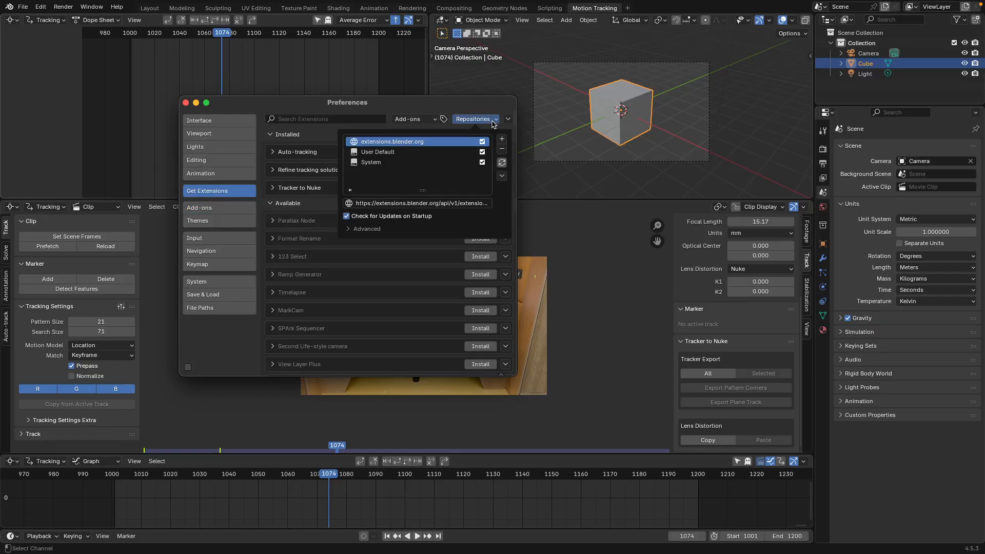
pyautogui.click(436, 121)
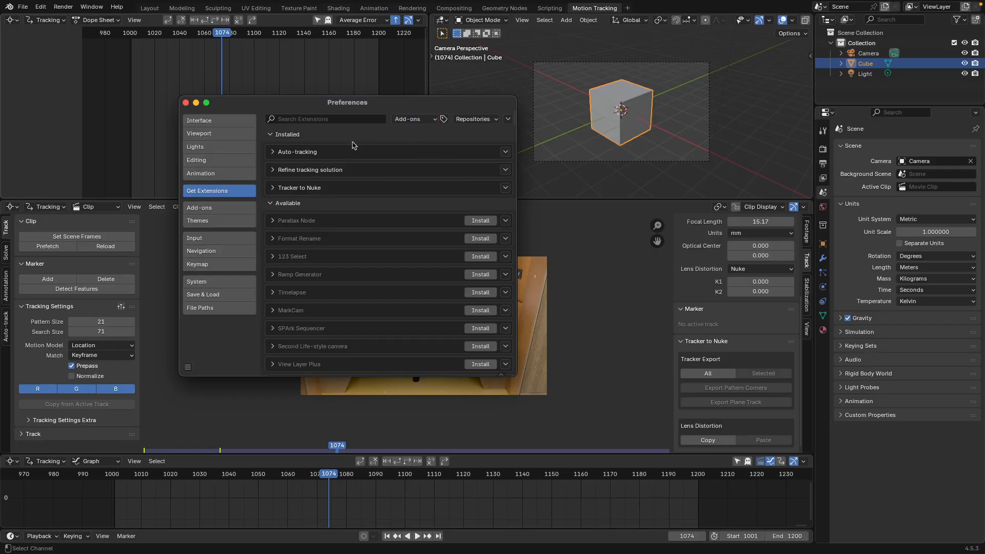
pyautogui.click(218, 208)
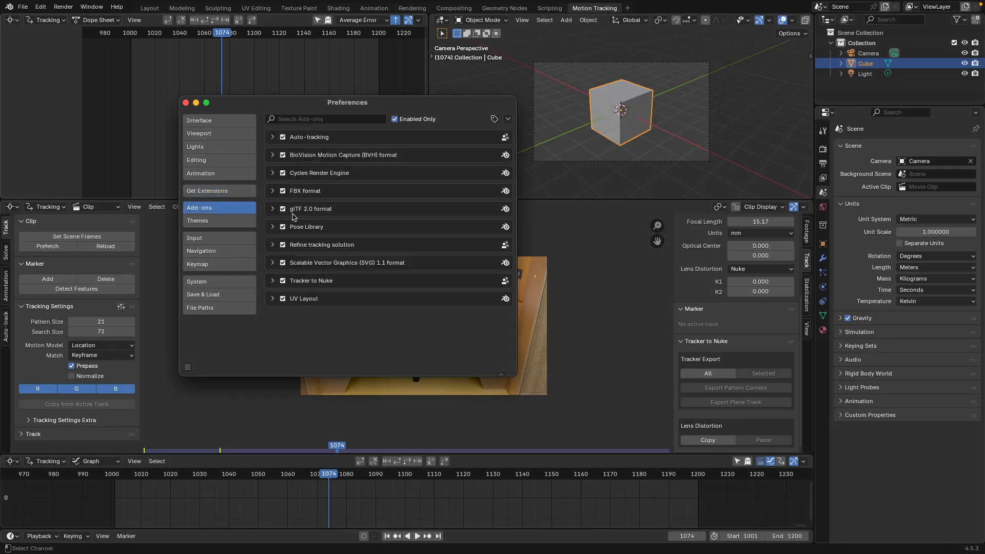
pyautogui.click(226, 193)
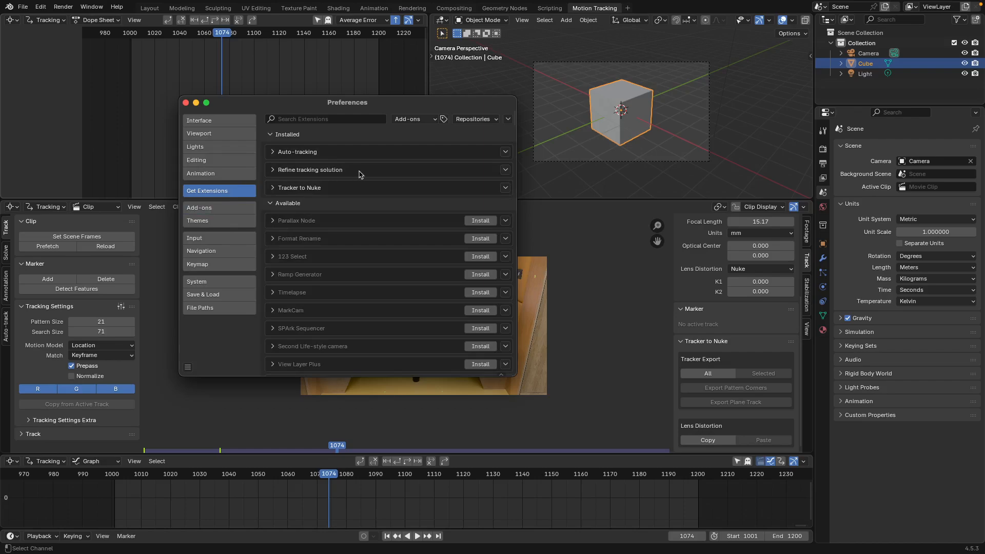
pyautogui.click(476, 119)
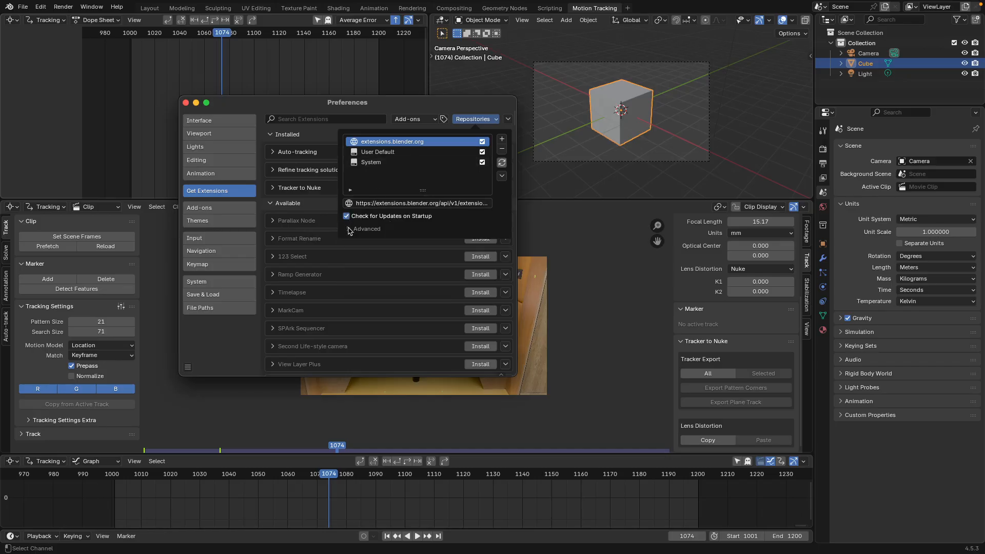
pyautogui.click(458, 124)
pyautogui.click(415, 119)
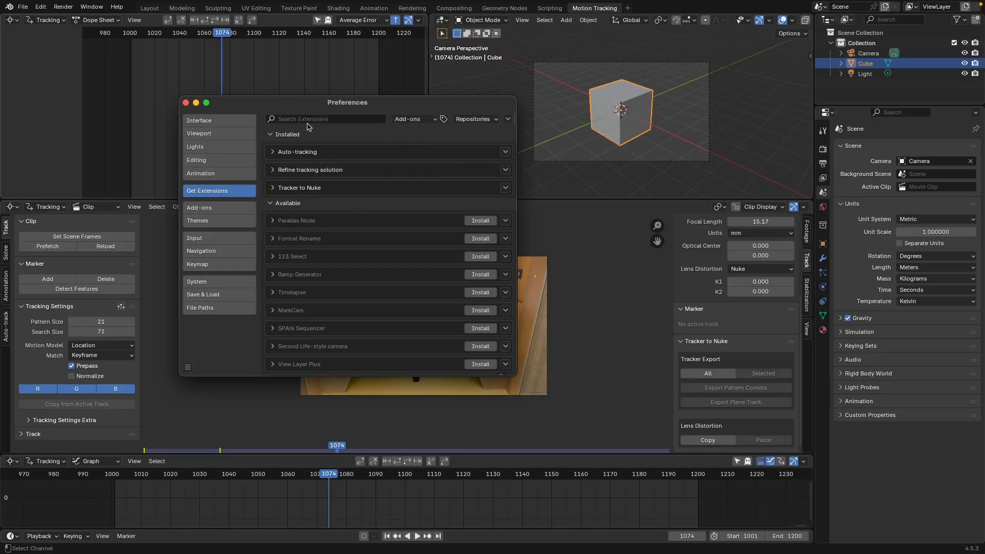
# - Check the details of the installed Tracker to Nuke extension and look through the extension list
pyautogui.click(273, 188)
pyautogui.click(274, 189)
pyautogui.scroll(-2, 329, 286)
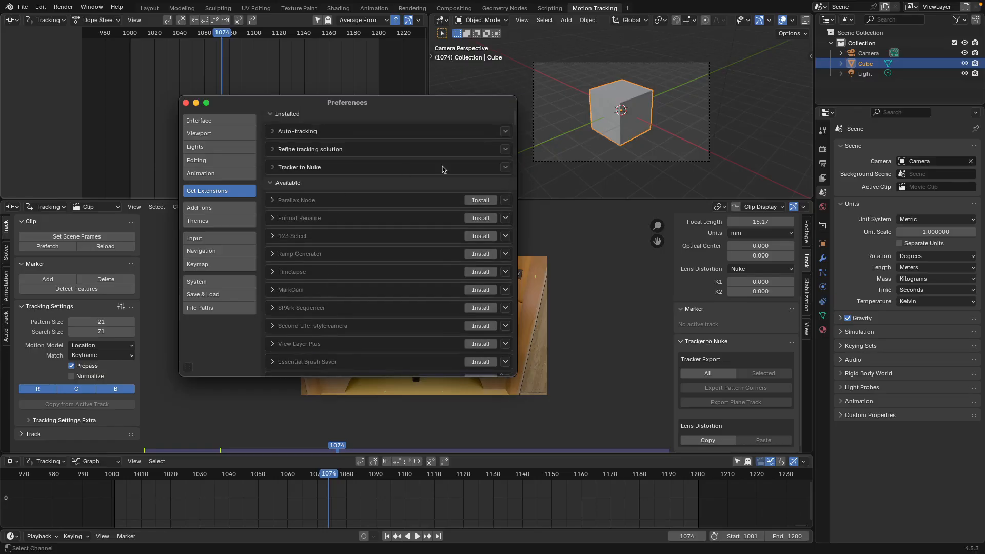
# - Search the extension list for "tracker"
pyautogui.scroll(-6, 409, 248)
pyautogui.scroll(7, 409, 270)
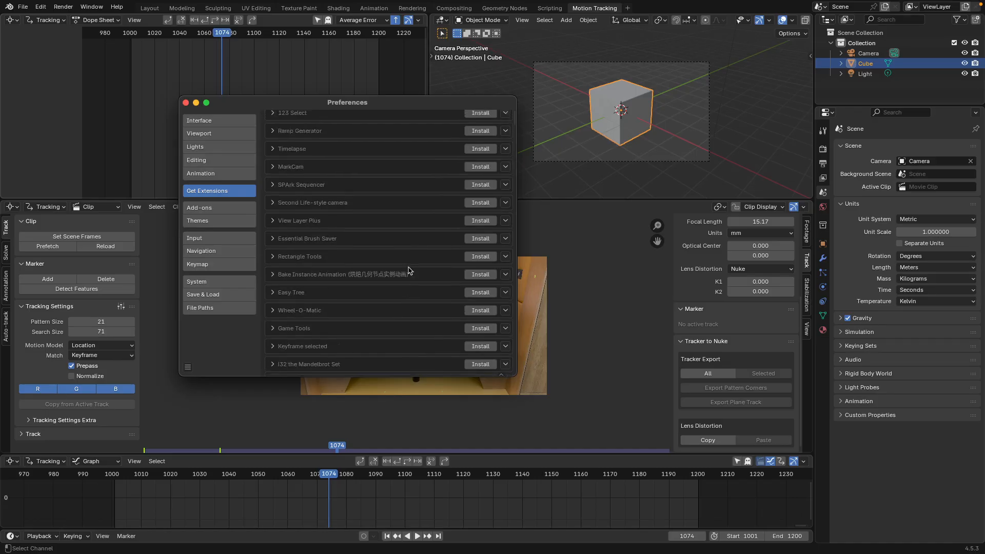
pyautogui.click(311, 119)
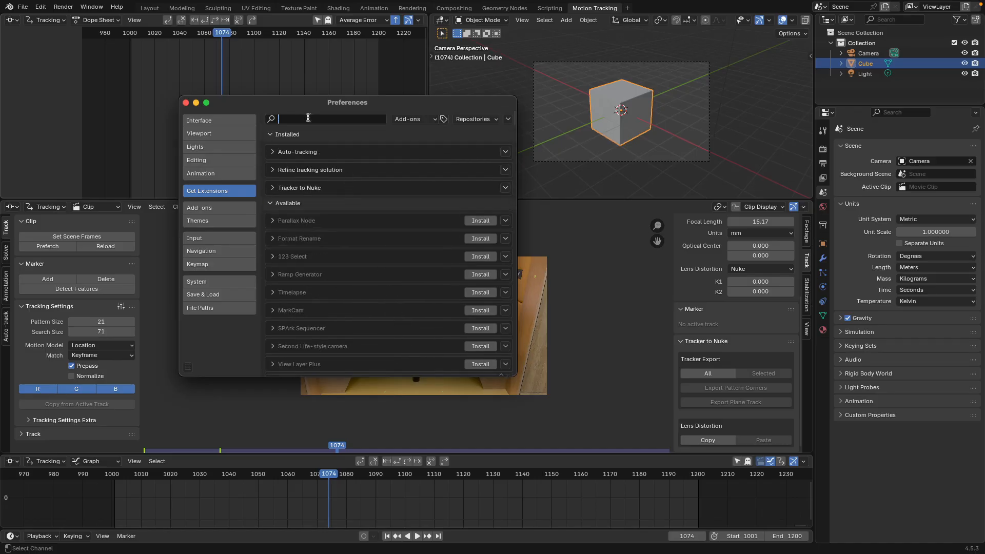
pyautogui.write('trac')
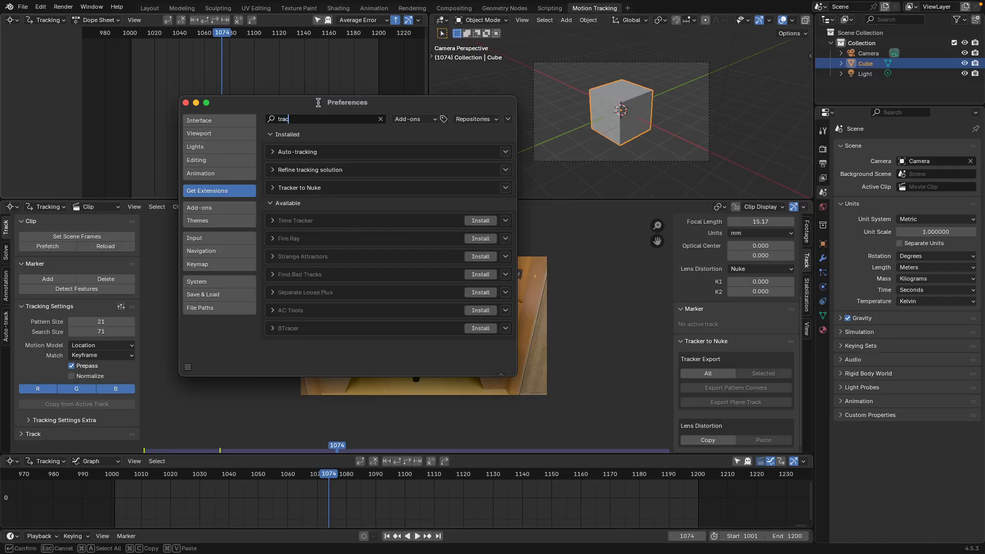
pyautogui.write('ker')
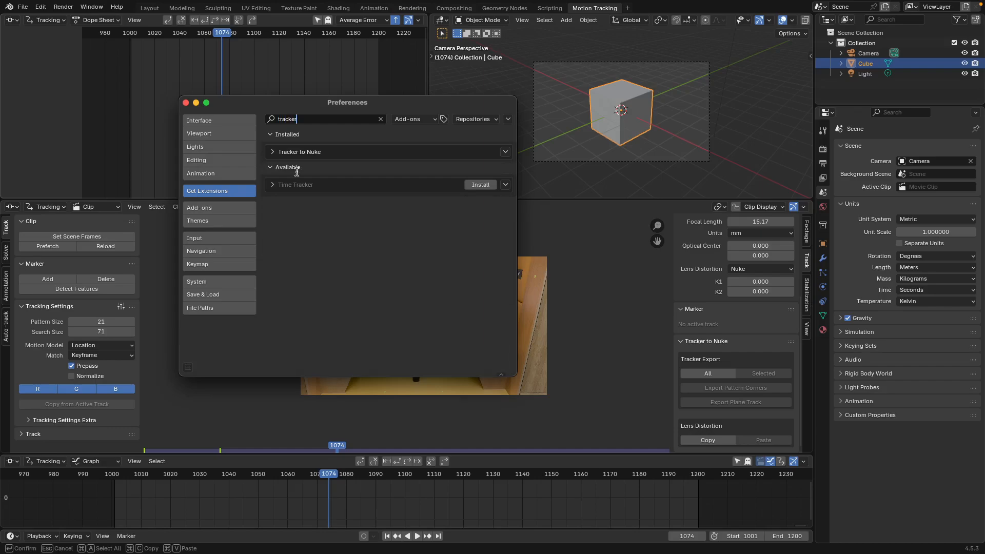
# - Uninstall the Tracker to Nuke extension and install it again, bringing its export options in the clip sidebar into view
pyautogui.click(505, 152)
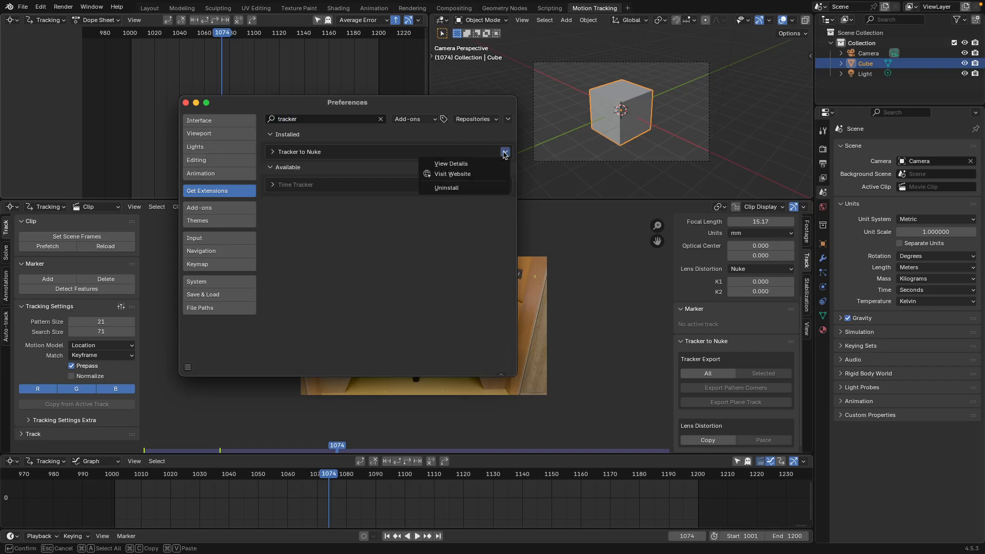
pyautogui.click(472, 188)
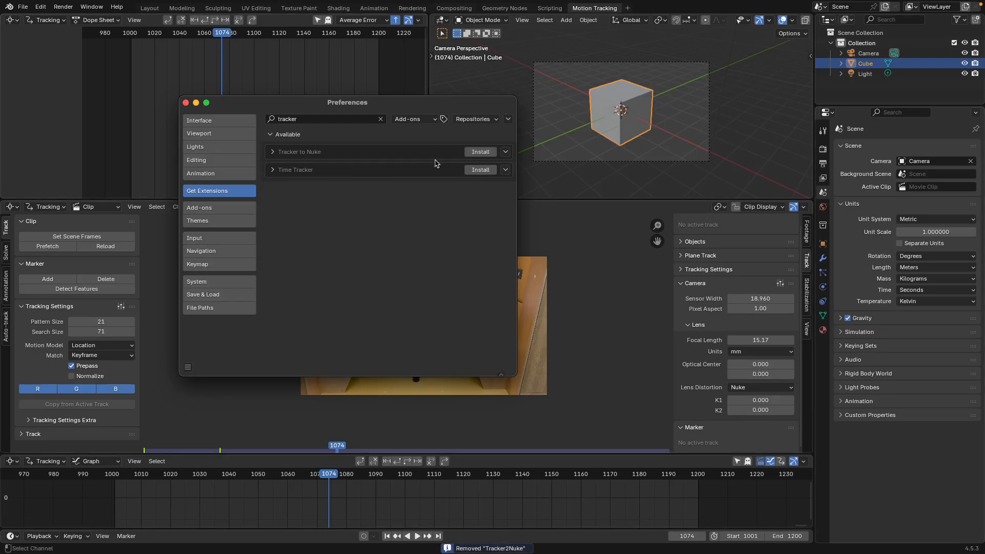
pyautogui.click(474, 153)
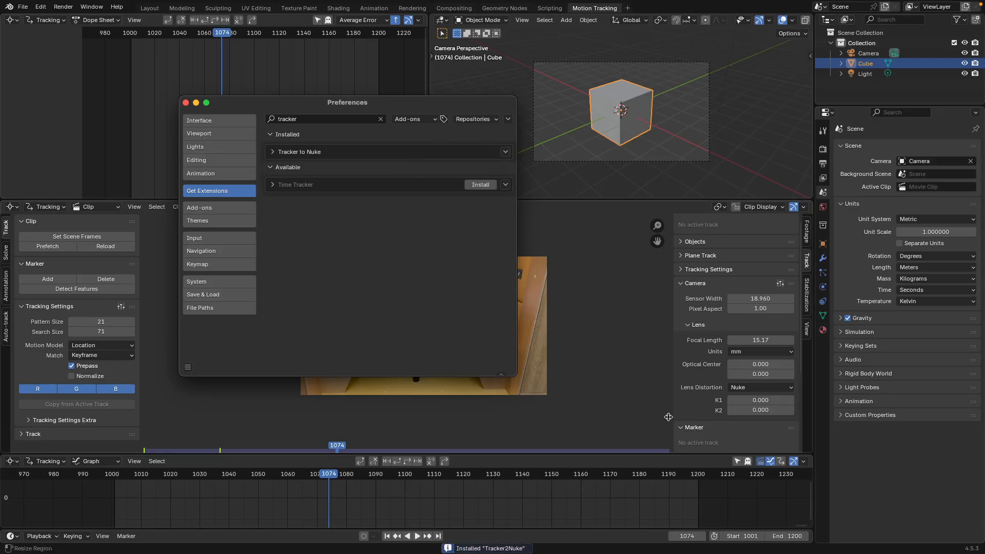
pyautogui.scroll(-5, 678, 420)
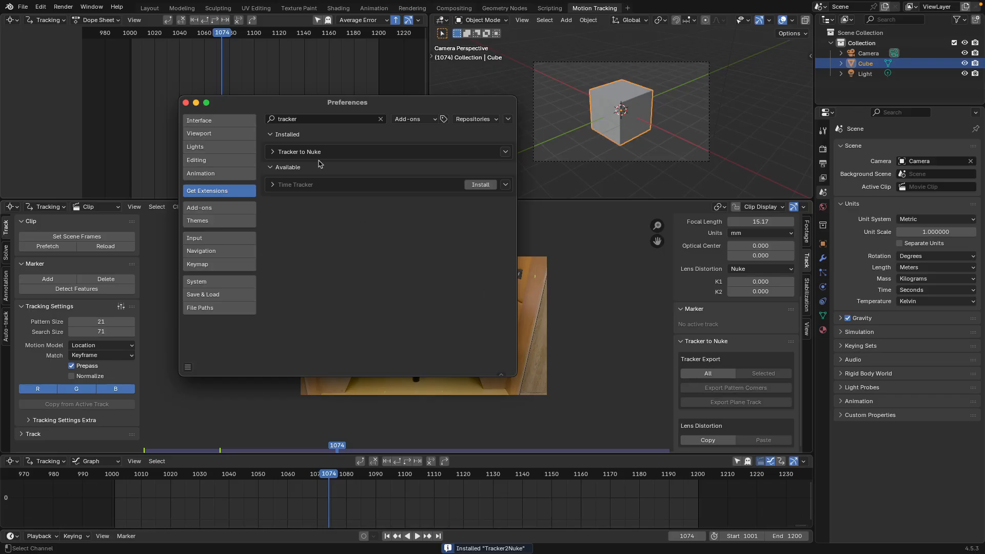
# - Check the extension type filter and repositories, keeping the filter on Add-ons, and close the preferences
pyautogui.click(417, 120)
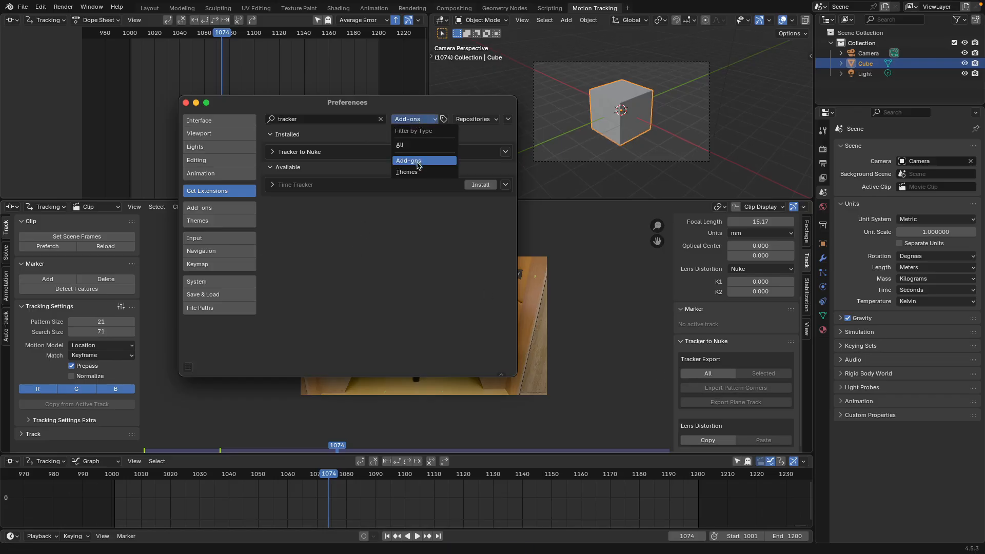
pyautogui.click(418, 161)
pyautogui.click(491, 120)
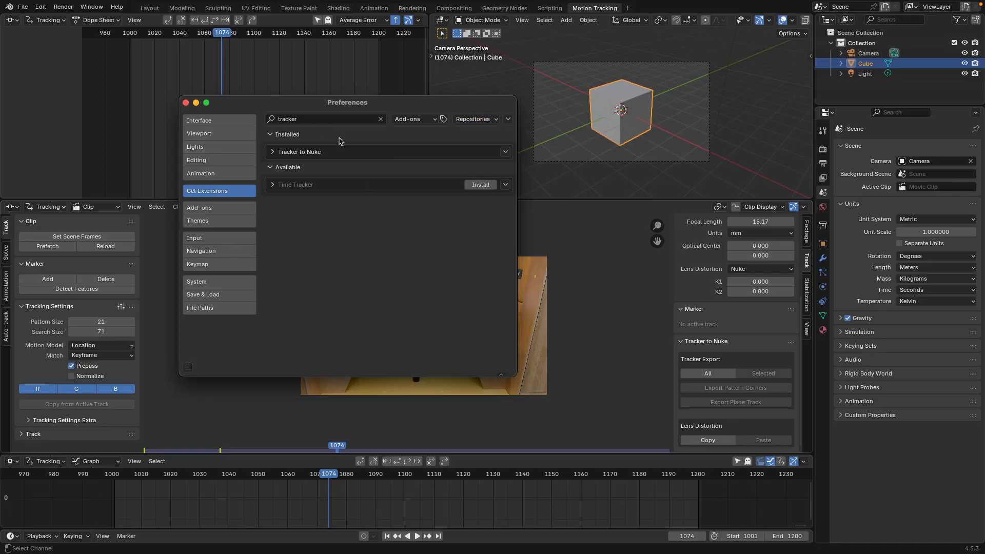
pyautogui.click(308, 135)
pyautogui.click(300, 136)
pyautogui.click(186, 103)
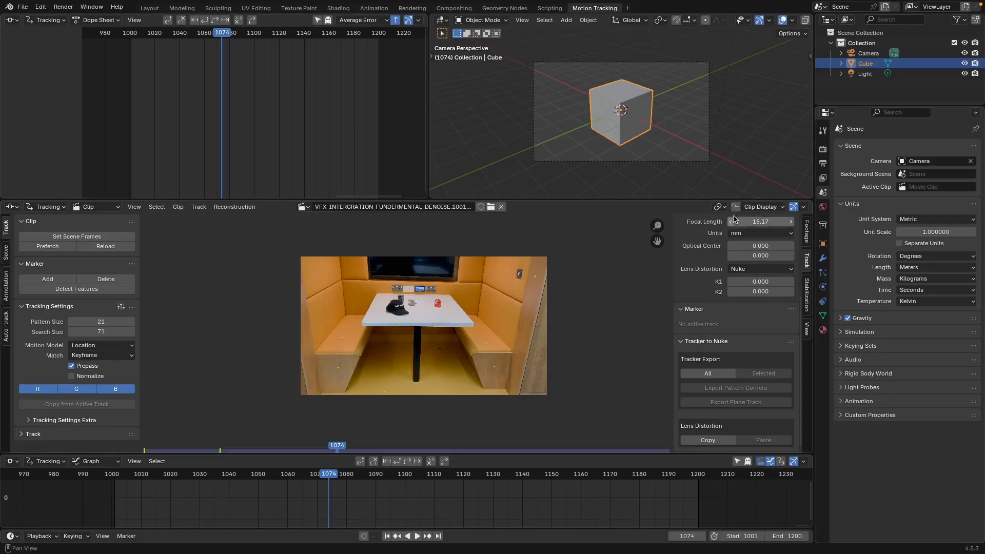
# - Open the gizmo display options of the movie clip editor
pyautogui.click(802, 207)
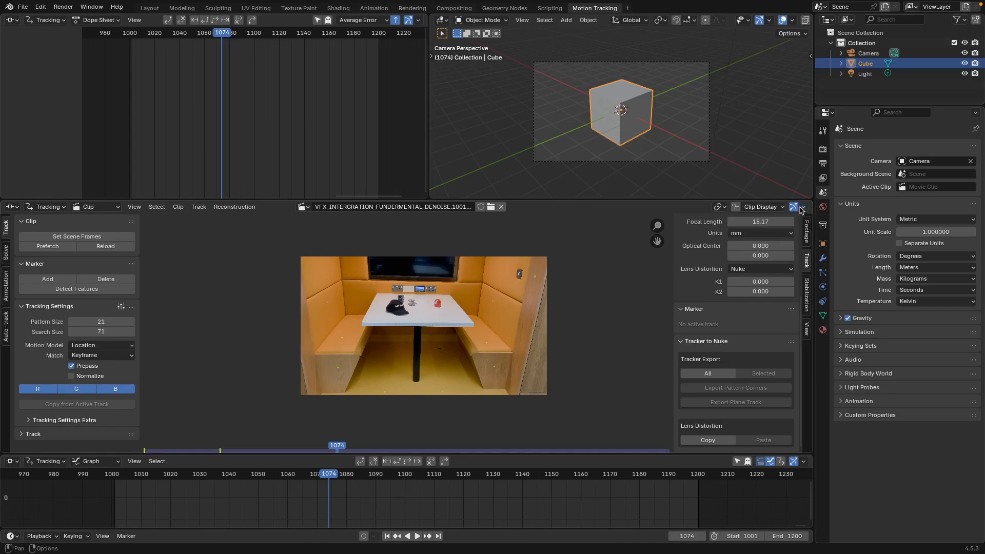